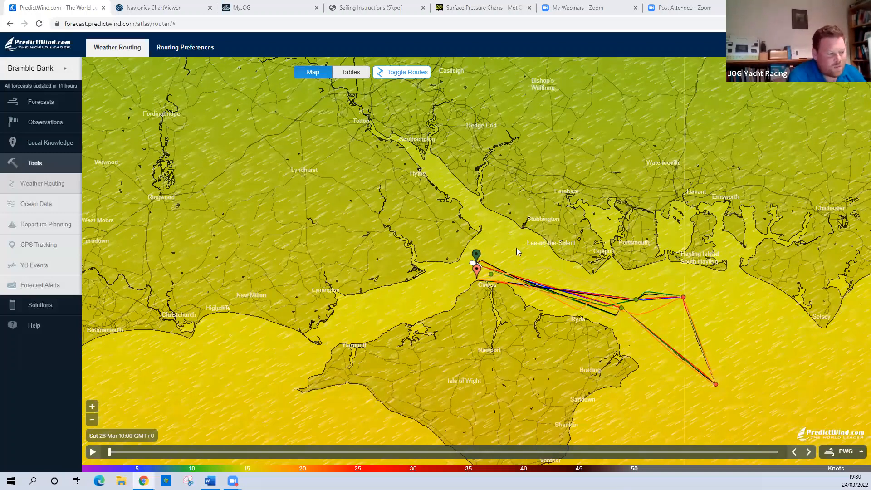
Set the isobar forecast to Saturday 26 March at 08:56 and show the wind map for that time.
{"action": "mouse_move", "coordinate": [517, 247]}
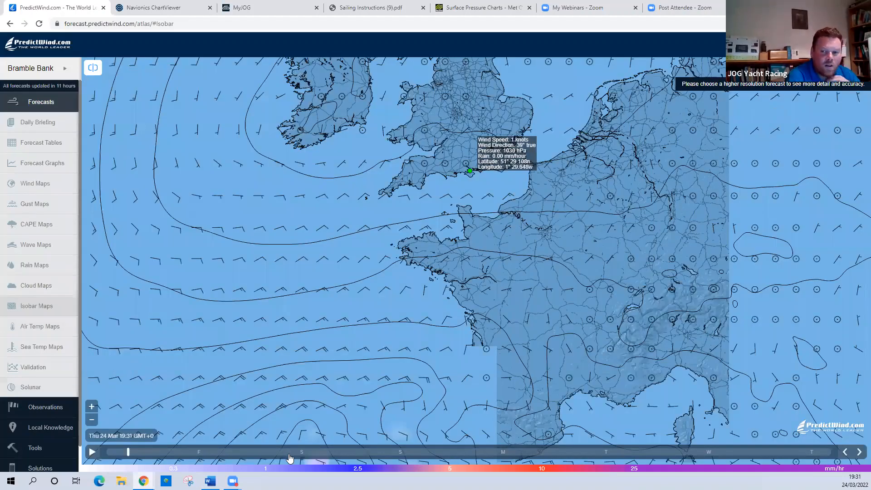
{"action": "left_click", "coordinate": [289, 455]}
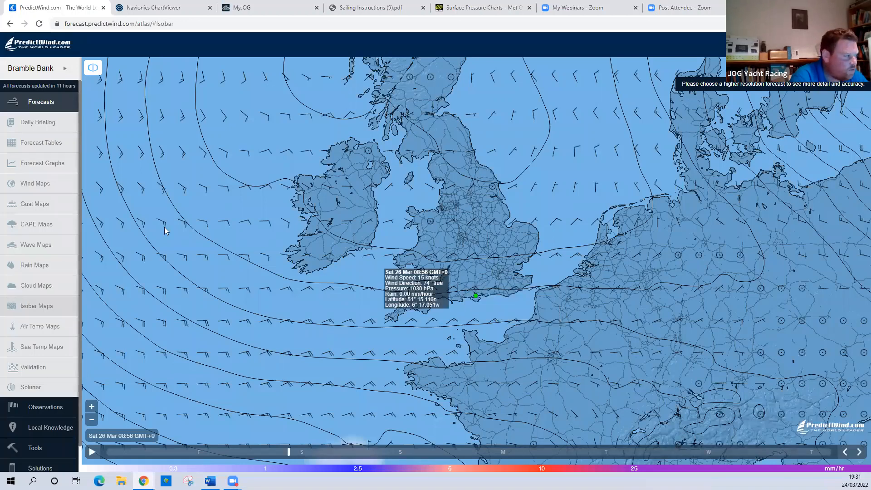
{"action": "left_click", "coordinate": [64, 190]}
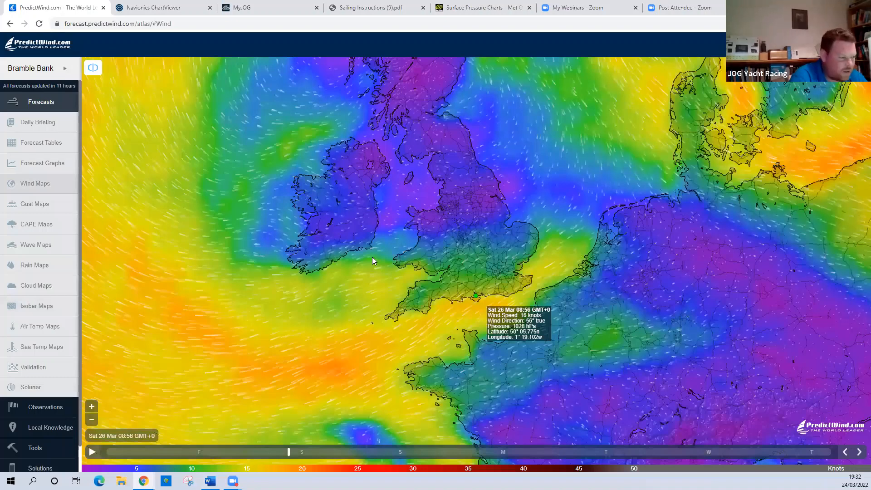
Advance the wind forecast over the Solent to Saturday 26 March at 16:22.
{"action": "scroll", "coordinate": [373, 256], "scroll_direction": "up", "scroll_amount": 4}
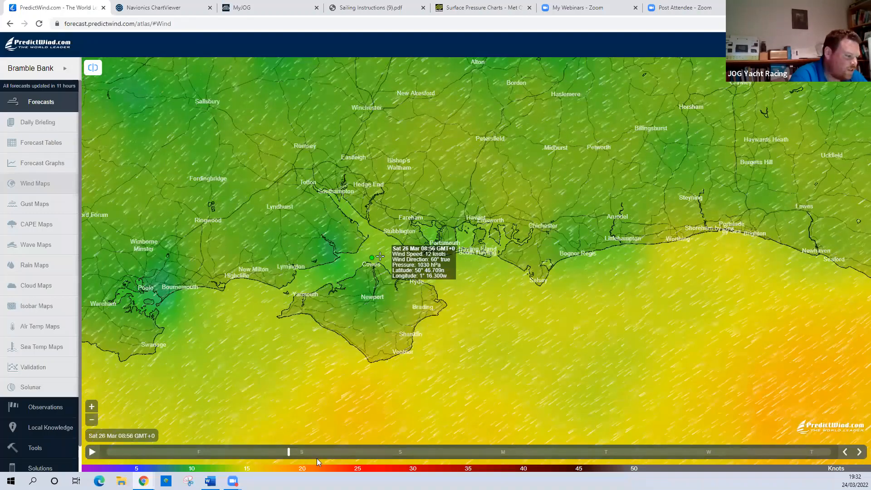
{"action": "left_click_drag", "start_coordinate": [328, 460], "coordinate": [333, 459]}
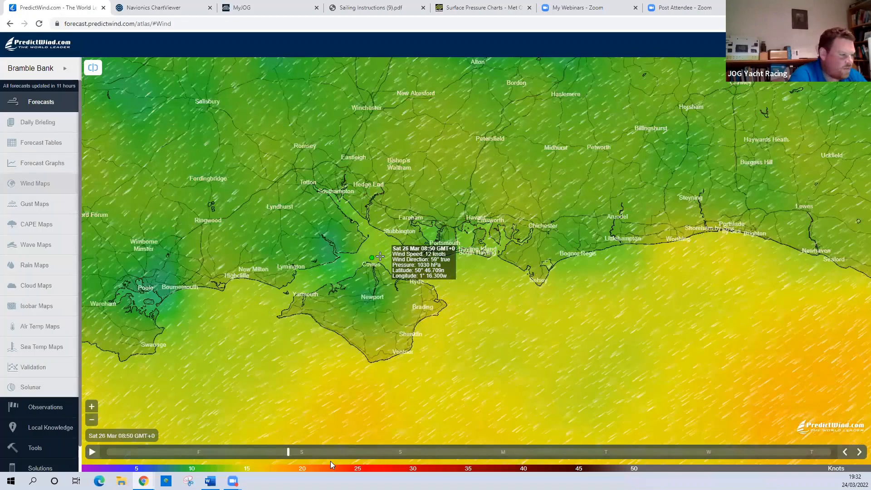
{"action": "left_click", "coordinate": [321, 452]}
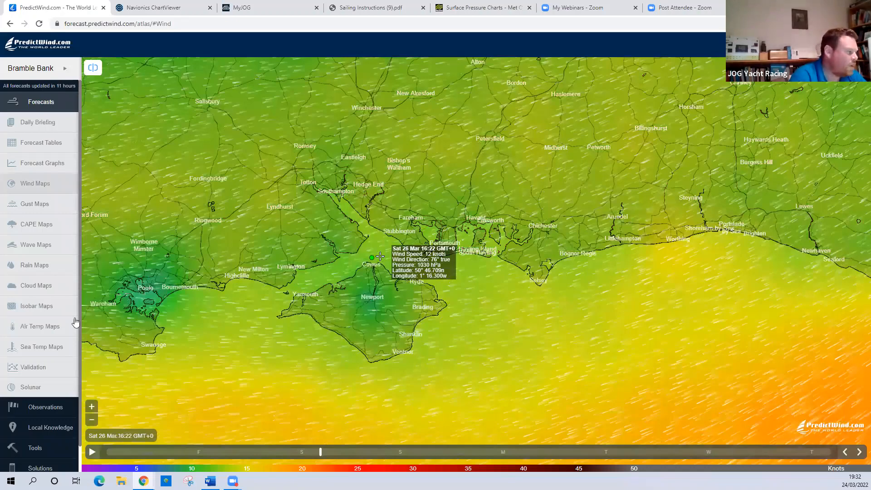
Check the gust forecast over the Solent for Saturday 26 March at 12:28 and 14:58.
{"action": "key", "text": "Right"}
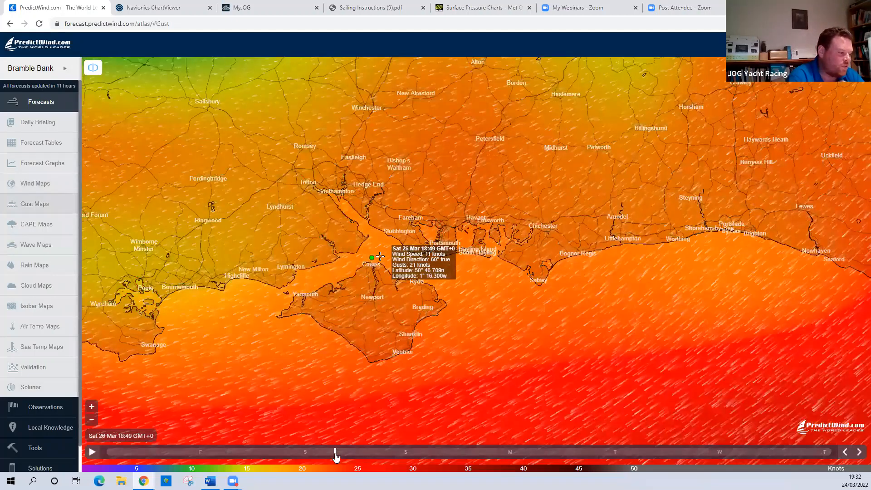
{"action": "left_click", "coordinate": [292, 461]}
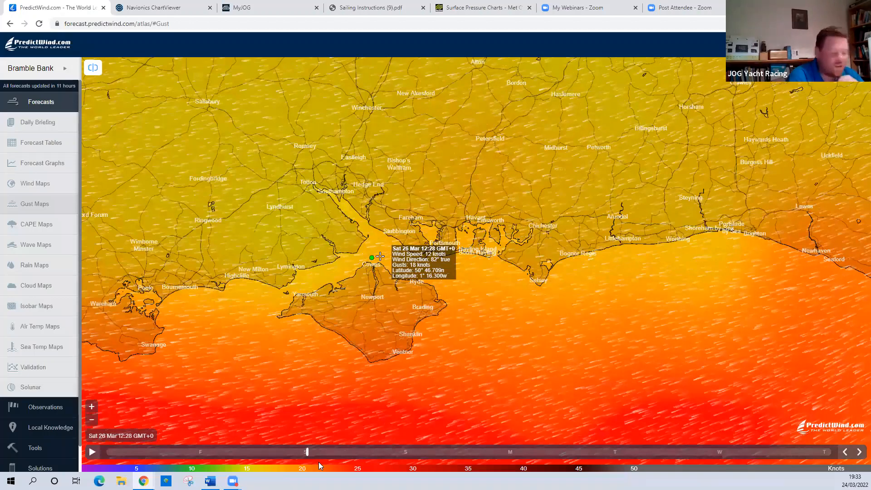
{"action": "left_click", "coordinate": [318, 462]}
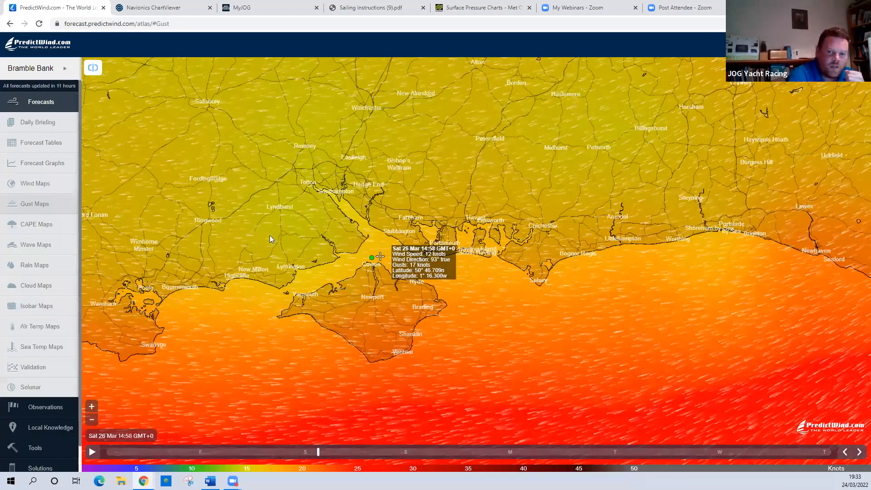
Switch to the Navionics chart and examine the JOG Nab Tower route's start area around the Gurnard mark off Egypt Point.
{"action": "key", "text": "ctrl+Tab"}
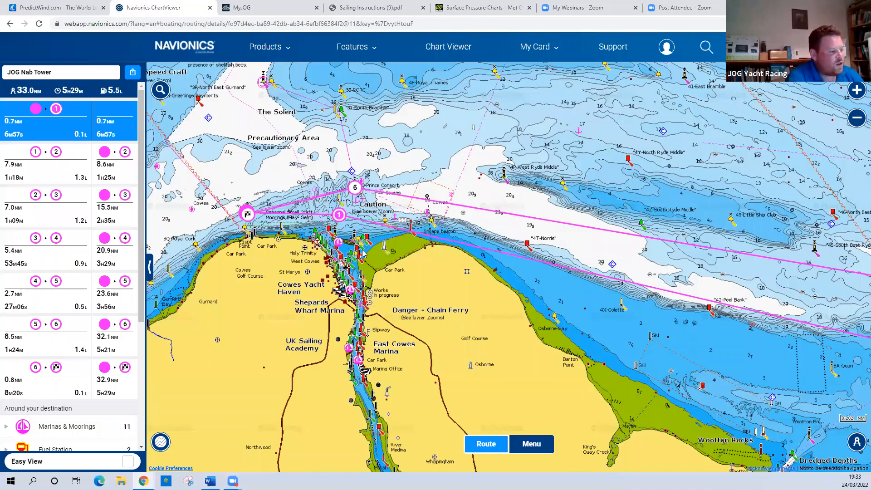
{"action": "scroll", "coordinate": [356, 249], "scroll_direction": "up", "scroll_amount": 1}
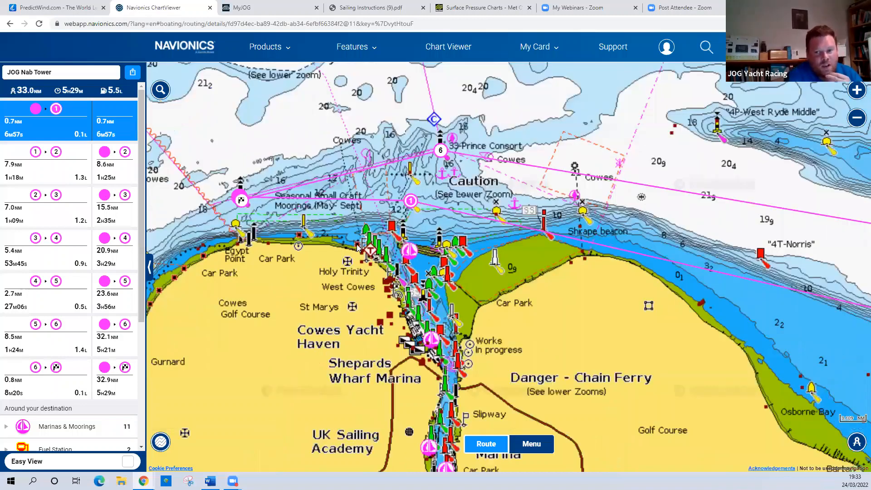
{"action": "scroll", "coordinate": [363, 252], "scroll_direction": "up", "scroll_amount": 3}
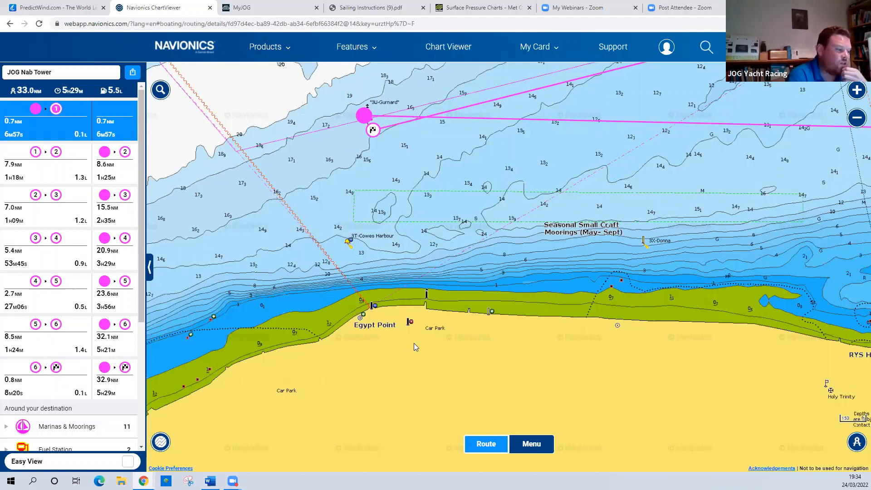
{"action": "scroll", "coordinate": [398, 150], "scroll_direction": "down", "scroll_amount": 1}
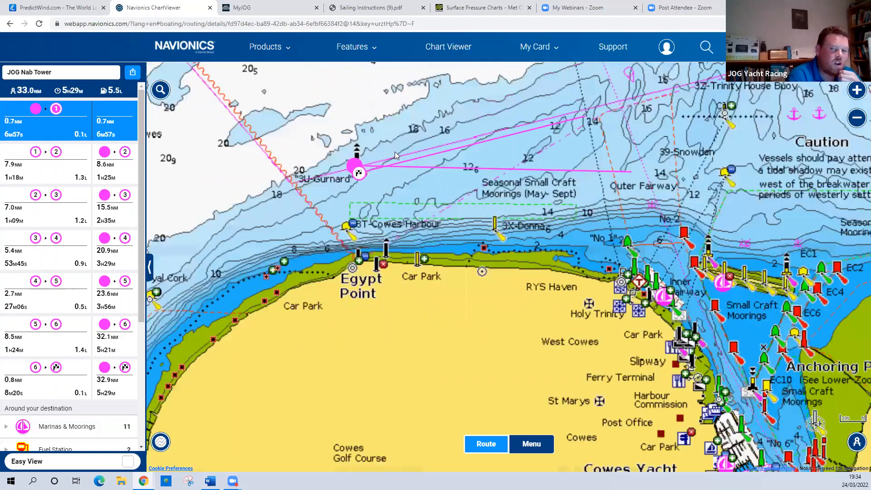
{"action": "scroll", "coordinate": [398, 166], "scroll_direction": "up", "scroll_amount": 1}
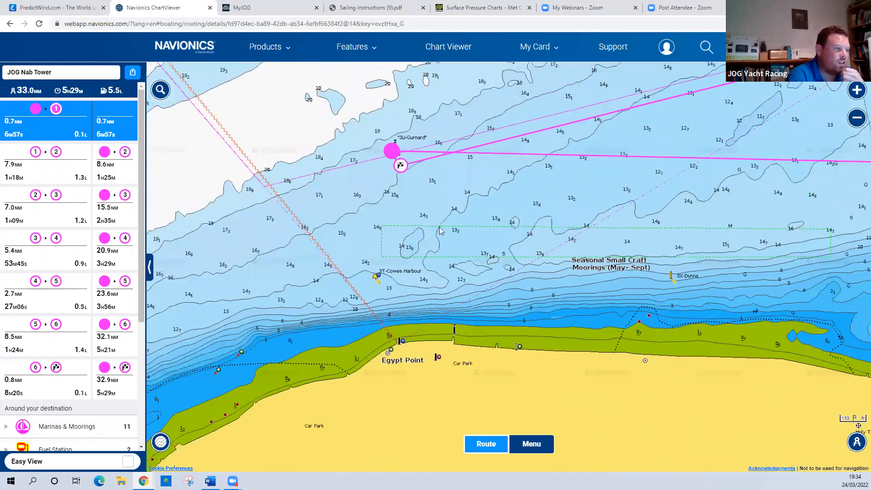
{"action": "scroll", "coordinate": [385, 88], "scroll_direction": "down", "scroll_amount": 1}
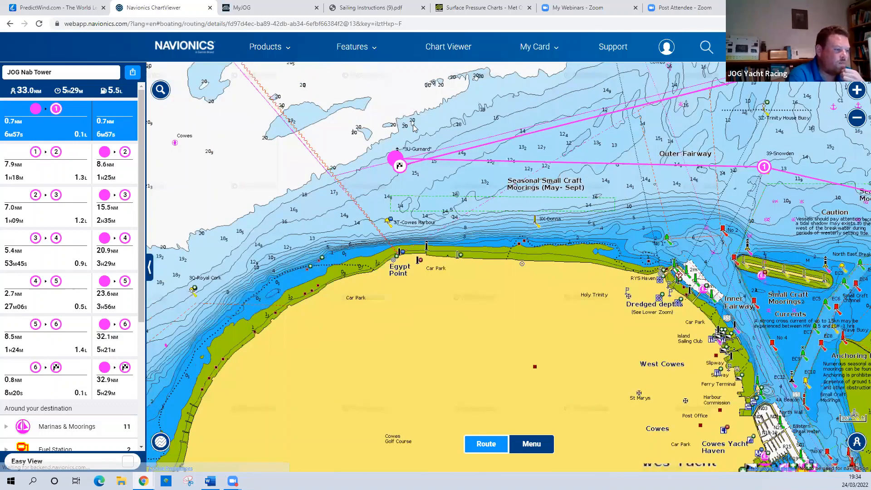
{"action": "scroll", "coordinate": [468, 385], "scroll_direction": "down", "scroll_amount": 2}
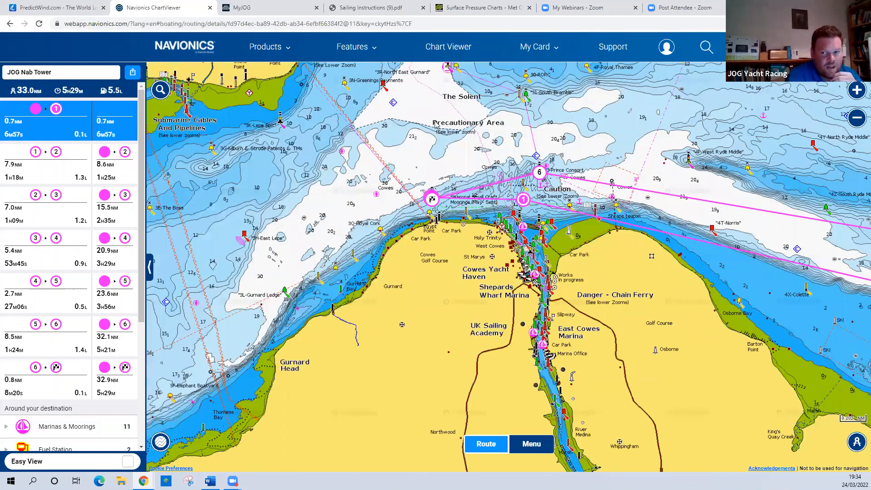
{"action": "scroll", "coordinate": [436, 125], "scroll_direction": "up", "scroll_amount": 1}
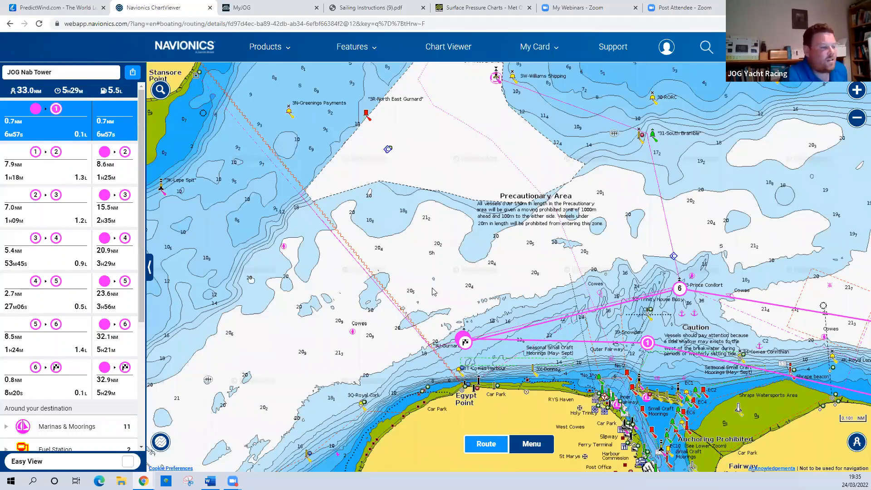
{"action": "scroll", "coordinate": [478, 244], "scroll_direction": "up", "scroll_amount": 1}
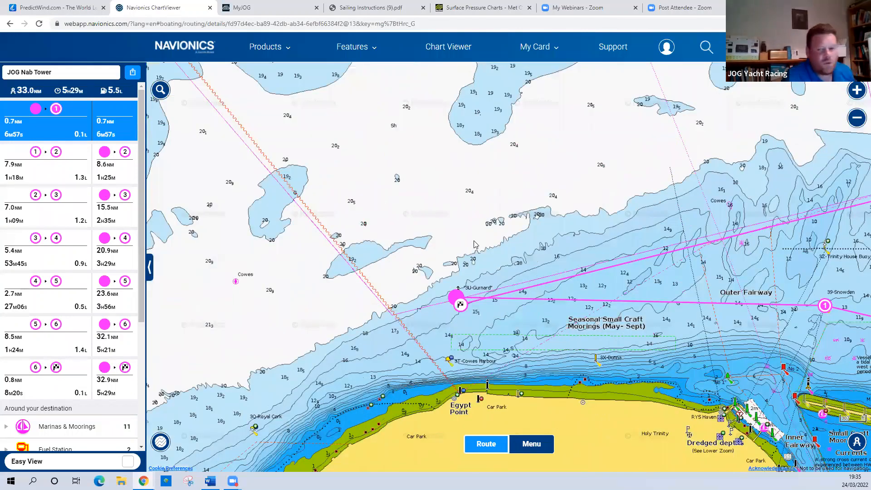
{"action": "scroll", "coordinate": [474, 244], "scroll_direction": "down", "scroll_amount": 1}
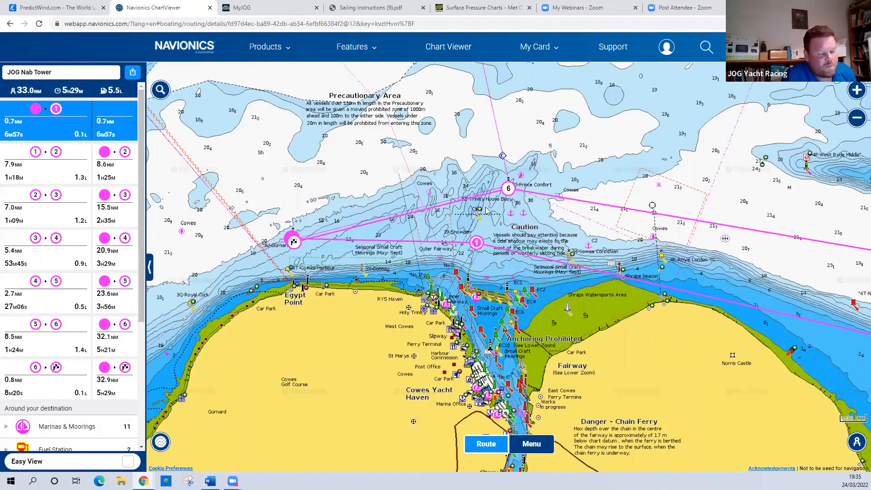
Examine the outward course on the chart from Cowes past No Man's Land Fort to the Nab Tower.
{"action": "scroll", "coordinate": [522, 214], "scroll_direction": "down", "scroll_amount": 2}
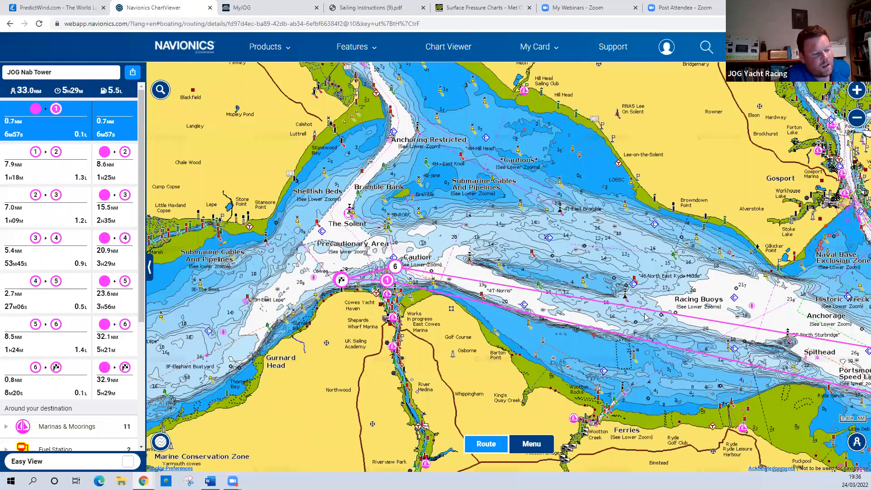
{"action": "scroll", "coordinate": [641, 314], "scroll_direction": "up", "scroll_amount": 1}
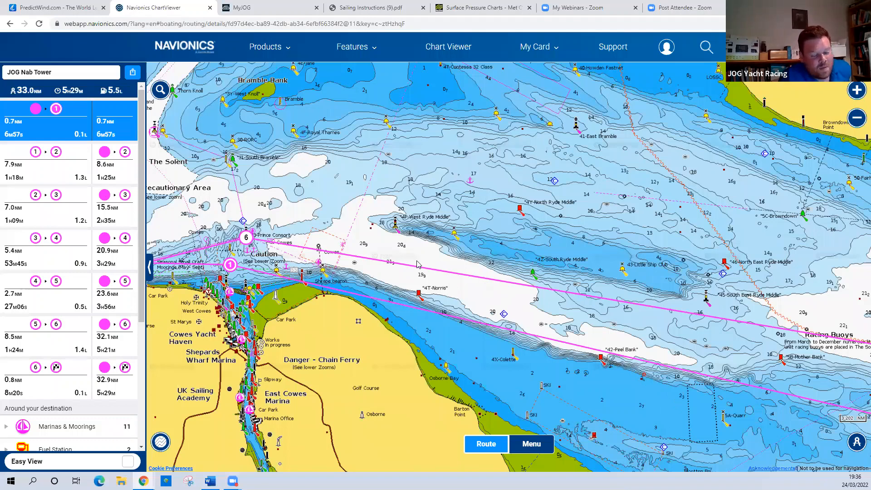
{"action": "left_click_drag", "start_coordinate": [550, 304], "coordinate": [507, 272]}
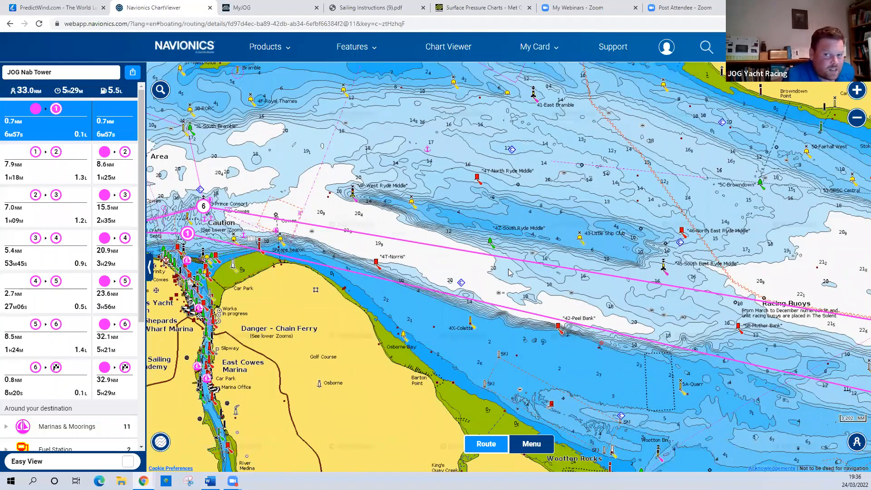
{"action": "left_click_drag", "start_coordinate": [514, 272], "coordinate": [362, 193]}
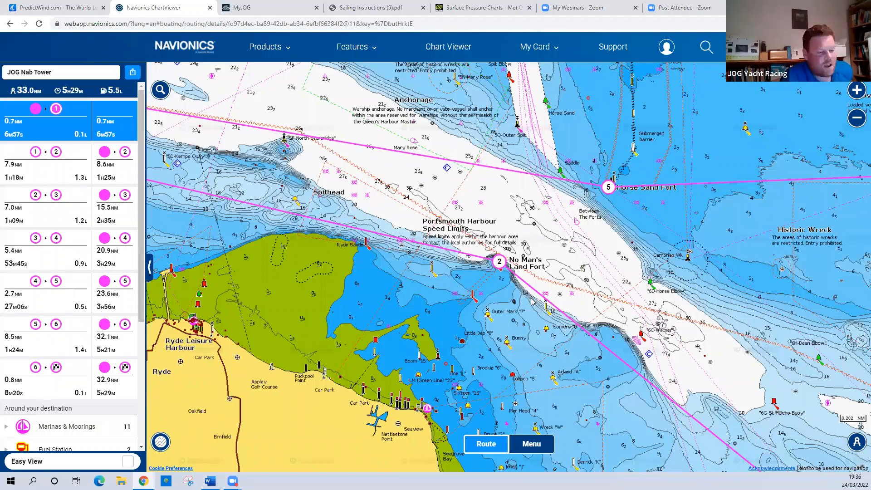
{"action": "left_click_drag", "start_coordinate": [533, 302], "coordinate": [440, 226]}
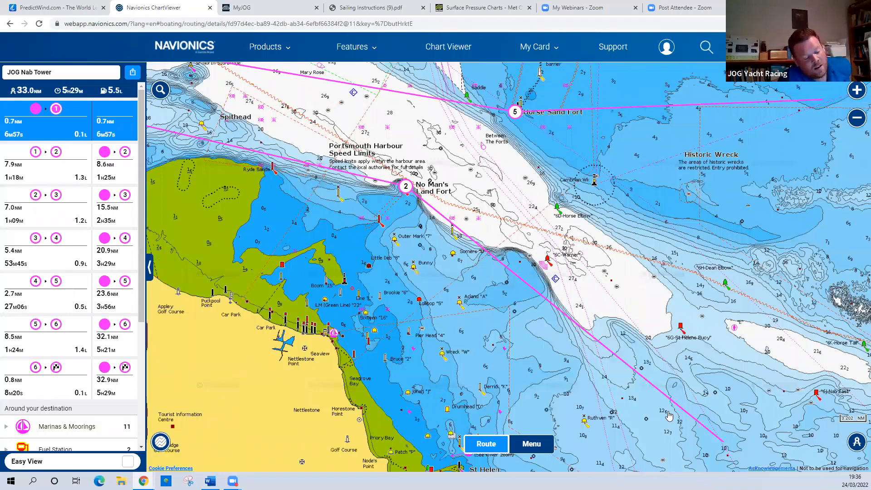
{"action": "scroll", "coordinate": [670, 421], "scroll_direction": "down", "scroll_amount": 1}
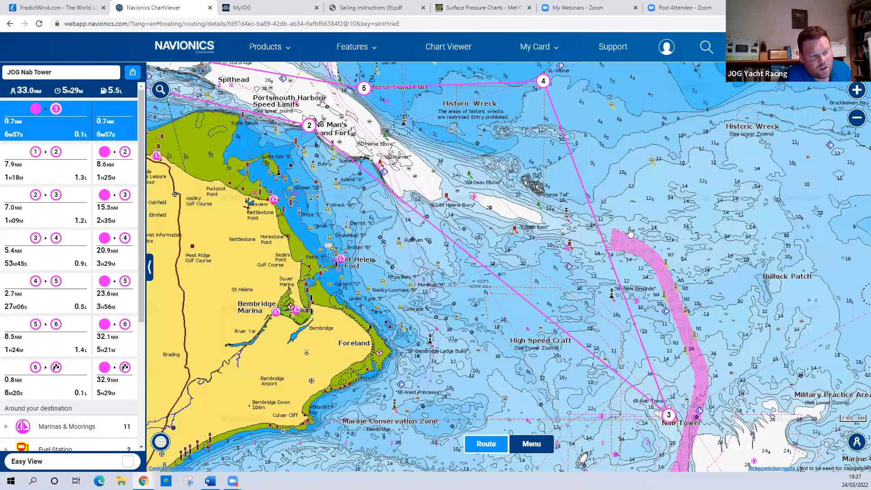
Examine the return course on the chart from the Nab Tower via Winner and Horse Sand Fort to the finish off Cowes.
{"action": "left_click_drag", "start_coordinate": [508, 103], "coordinate": [622, 214]}
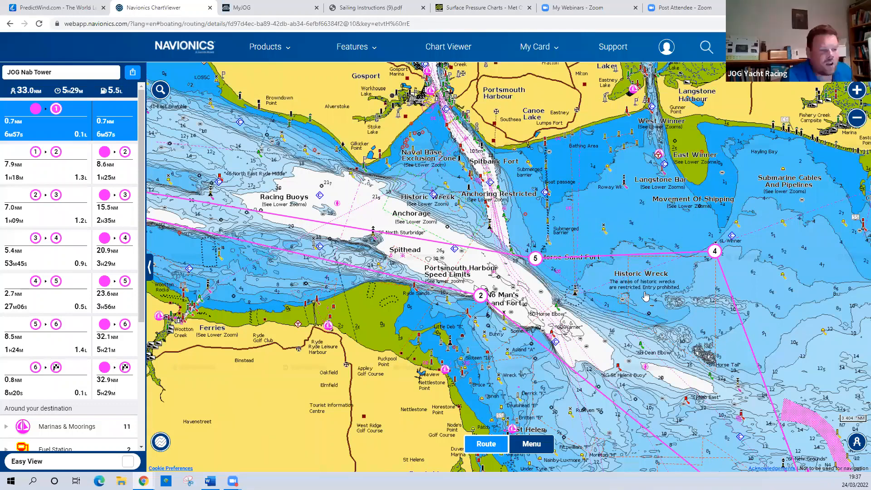
{"action": "left_click_drag", "start_coordinate": [424, 136], "coordinate": [619, 214]}
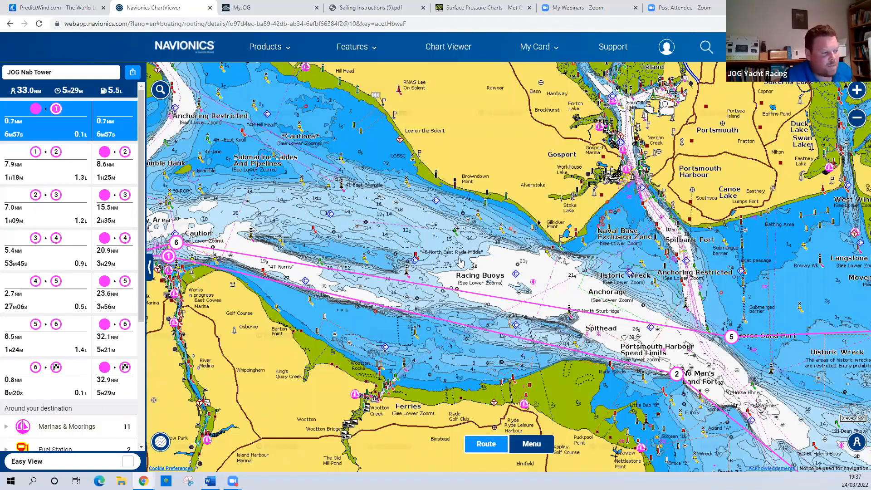
{"action": "left_click_drag", "start_coordinate": [619, 269], "coordinate": [643, 268]}
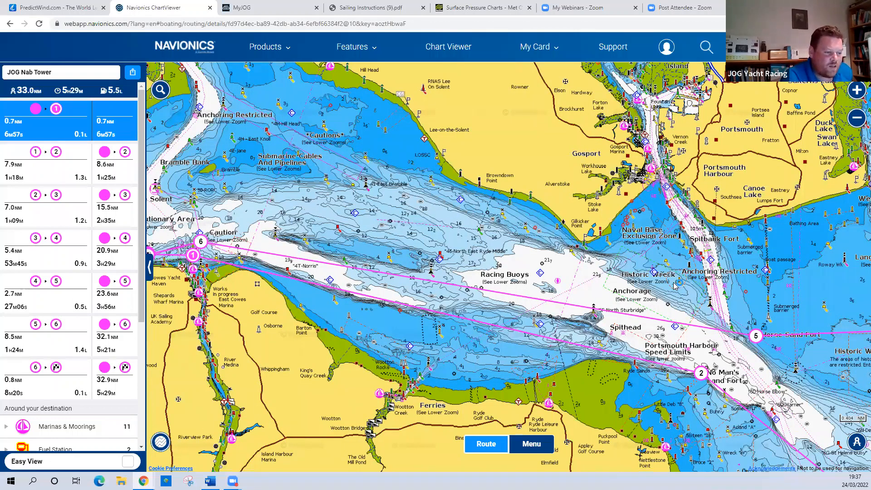
{"action": "left_click_drag", "start_coordinate": [495, 284], "coordinate": [678, 275]}
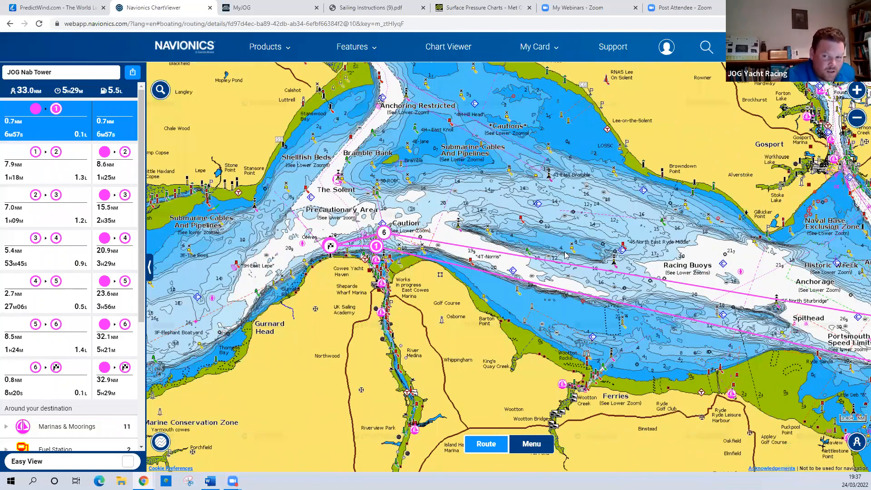
{"action": "left_click_drag", "start_coordinate": [565, 252], "coordinate": [655, 275]}
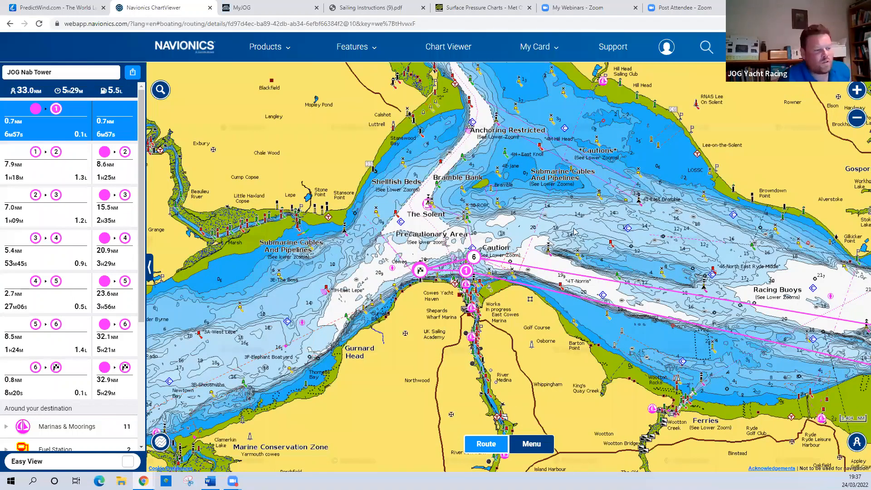
{"action": "left_click_drag", "start_coordinate": [357, 278], "coordinate": [429, 289]}
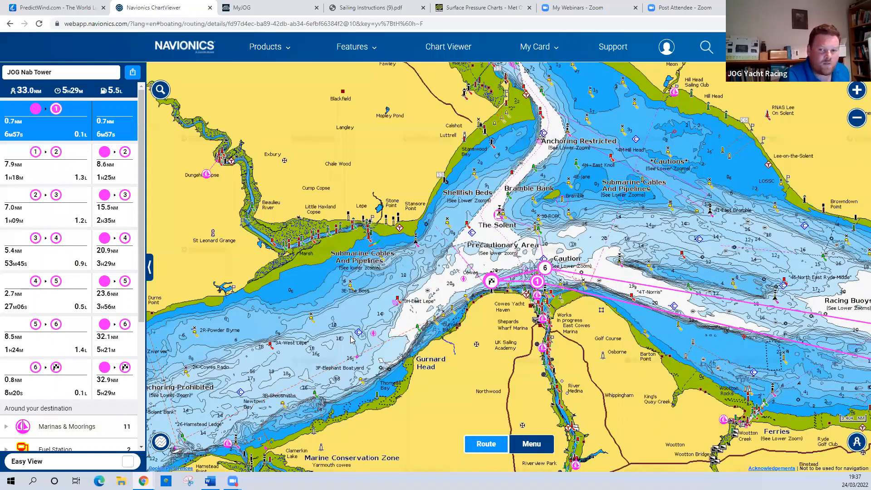
{"action": "scroll", "coordinate": [352, 338], "scroll_direction": "up", "scroll_amount": 2}
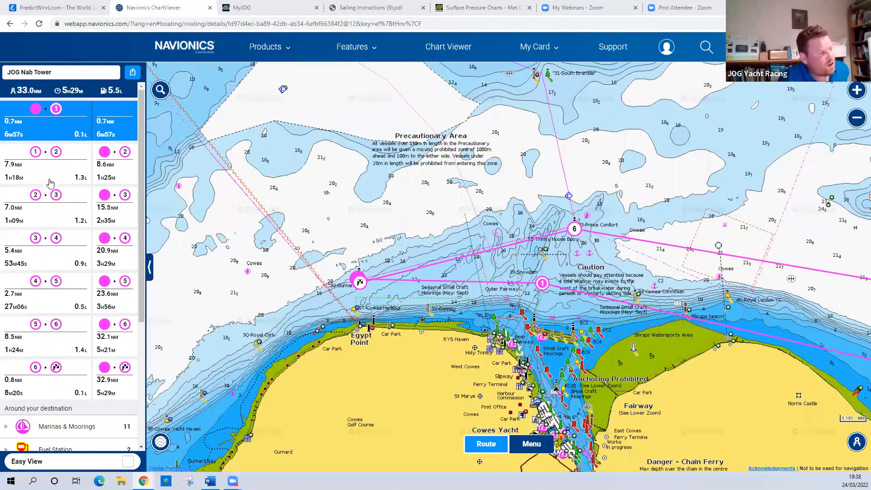
Switch back to PredictWind and calculate the weather route for the 26/03/2022 10:00 start in the Europe/London timezone.
{"action": "key", "text": "ctrl+shift+Tab"}
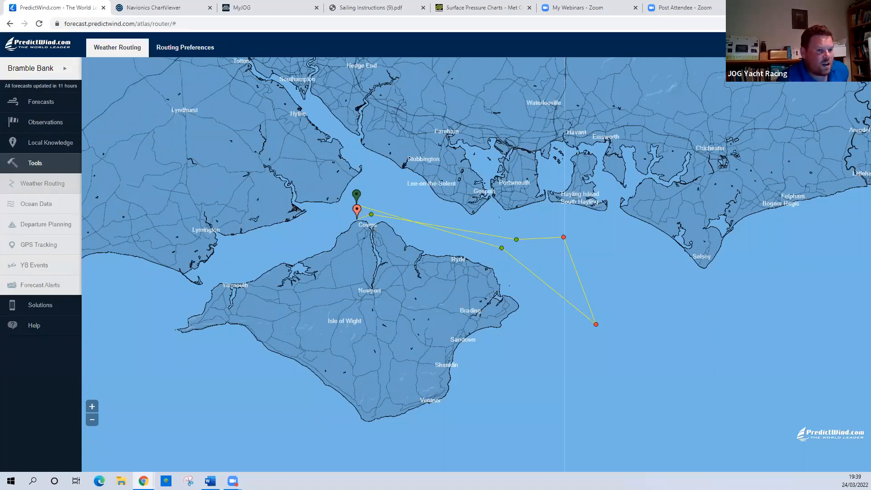
{"action": "left_click", "coordinate": [842, 68]}
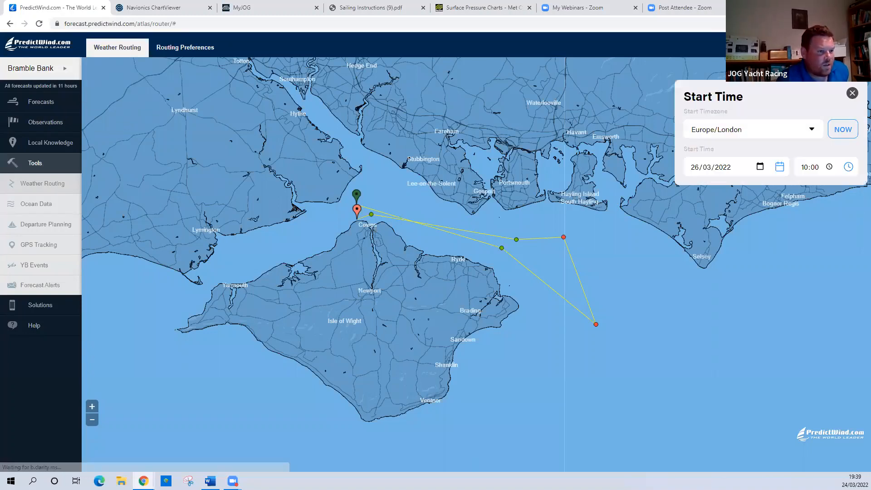
{"action": "left_click", "coordinate": [852, 93]}
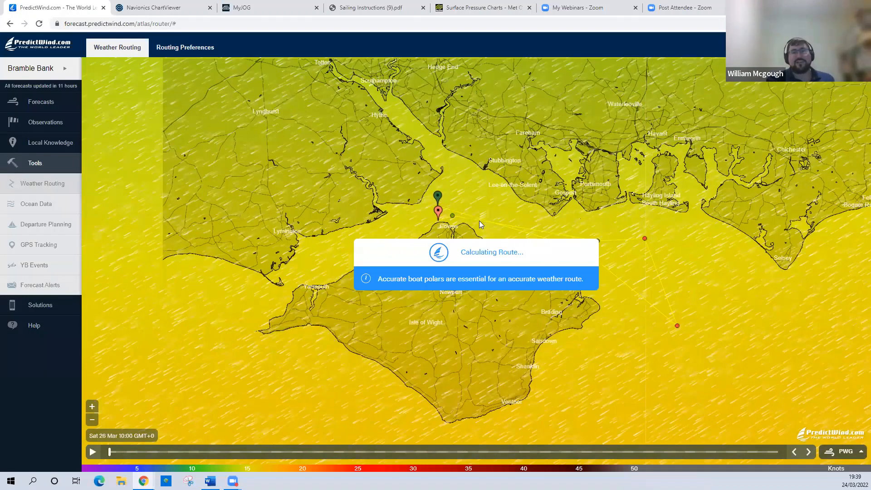
Examine the calculated routes around the start off Cowes between 10:00 and 10:04, listing the forecast models each route is based on.
{"action": "scroll", "coordinate": [479, 221], "scroll_direction": "up", "scroll_amount": 2}
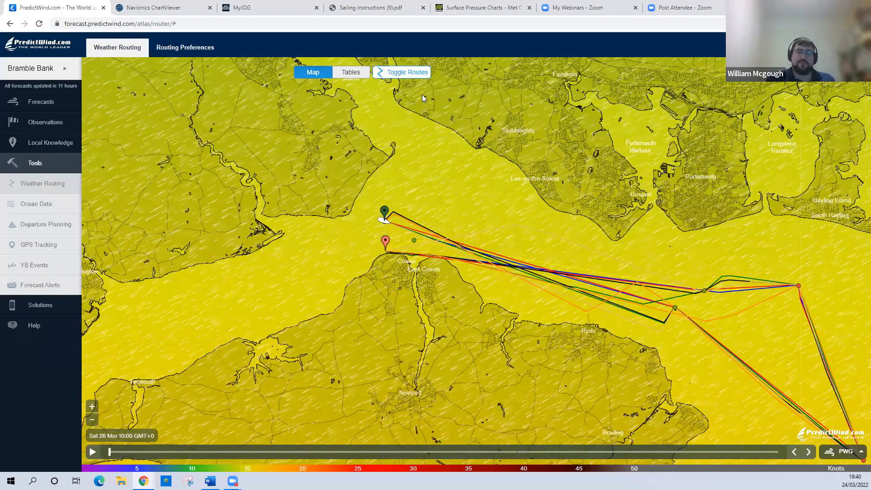
{"action": "mouse_move", "coordinate": [423, 98]}
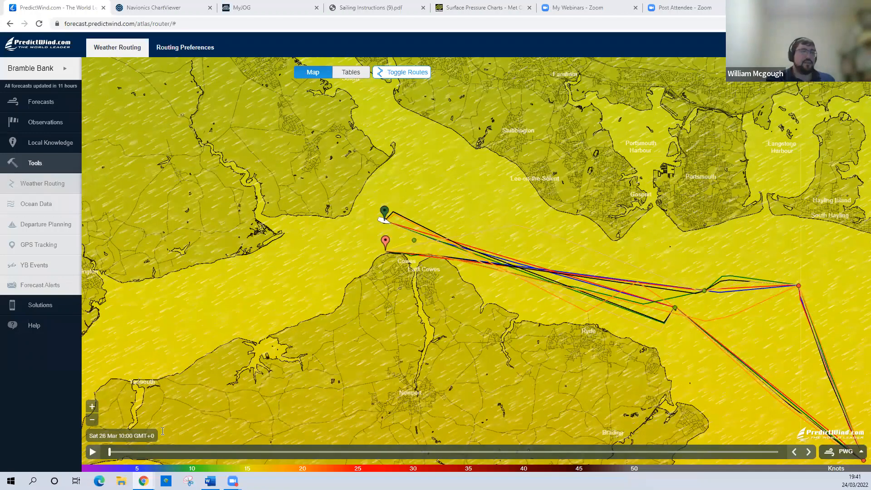
{"action": "left_click", "coordinate": [122, 452]}
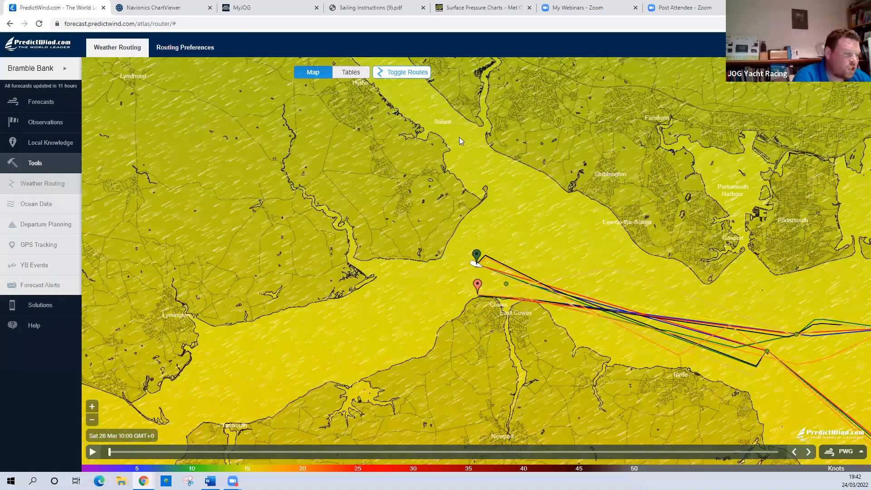
{"action": "key", "text": "Right"}
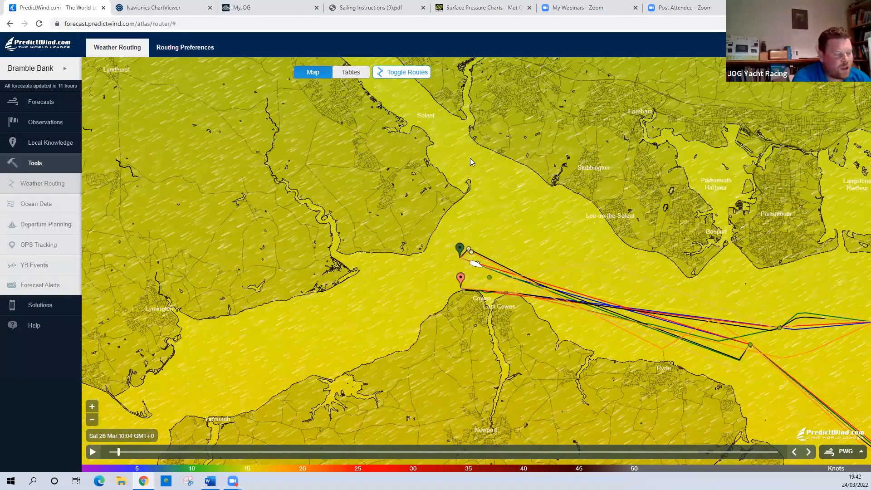
{"action": "left_click", "coordinate": [414, 73]}
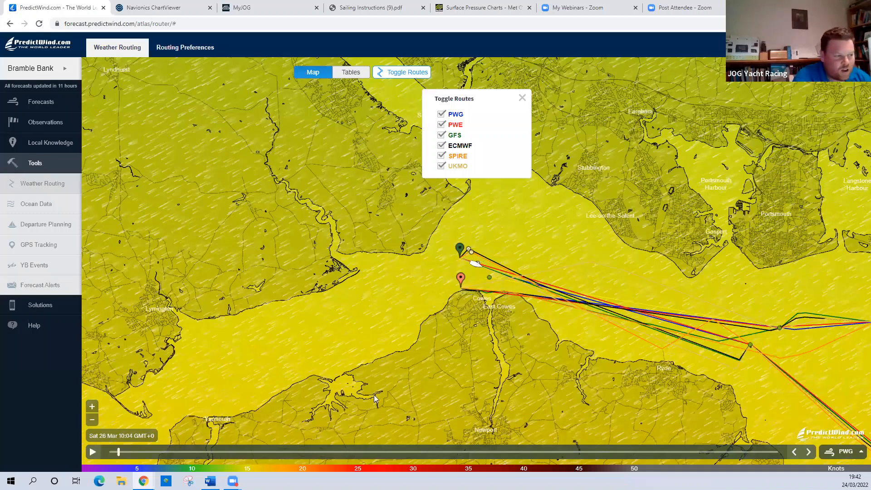
{"action": "left_click", "coordinate": [110, 452]}
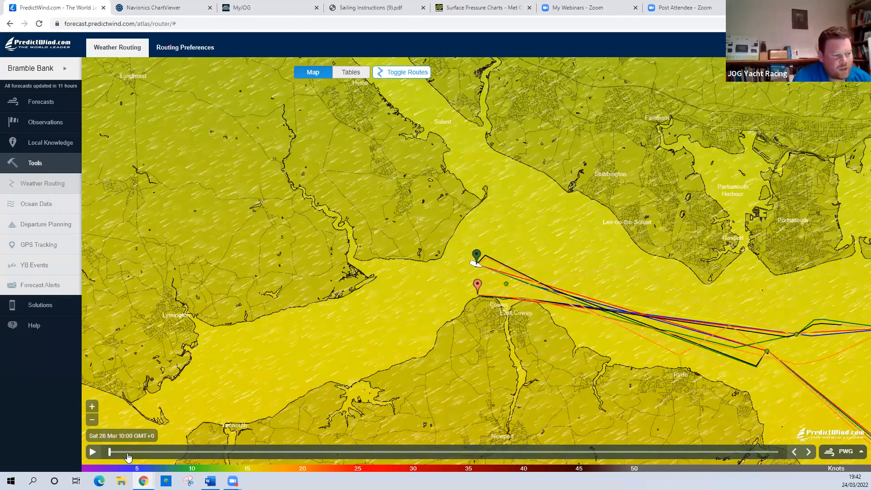
{"action": "left_click", "coordinate": [130, 453]}
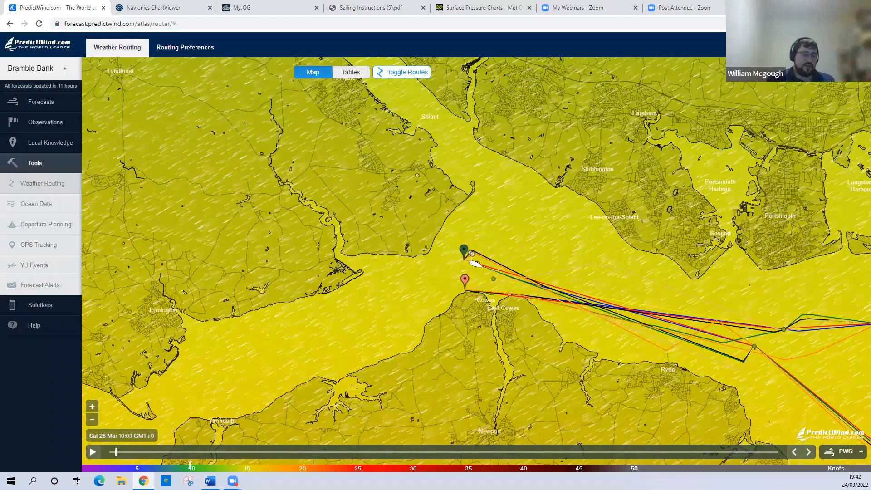
Move the boat along the routes' first leg from Cowes past Ryde and compare the positions between 10:42 and 11:17.
{"action": "left_click_drag", "start_coordinate": [191, 465], "coordinate": [217, 471]}
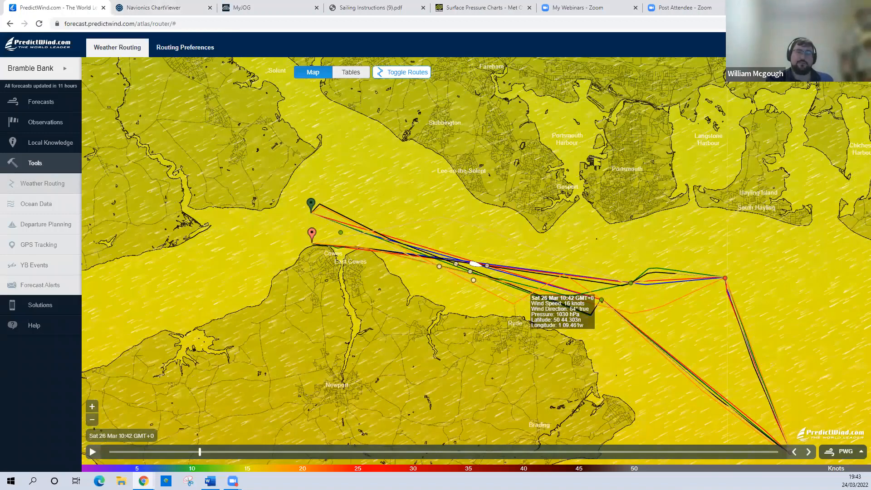
{"action": "left_click_drag", "start_coordinate": [199, 451], "coordinate": [227, 452]}
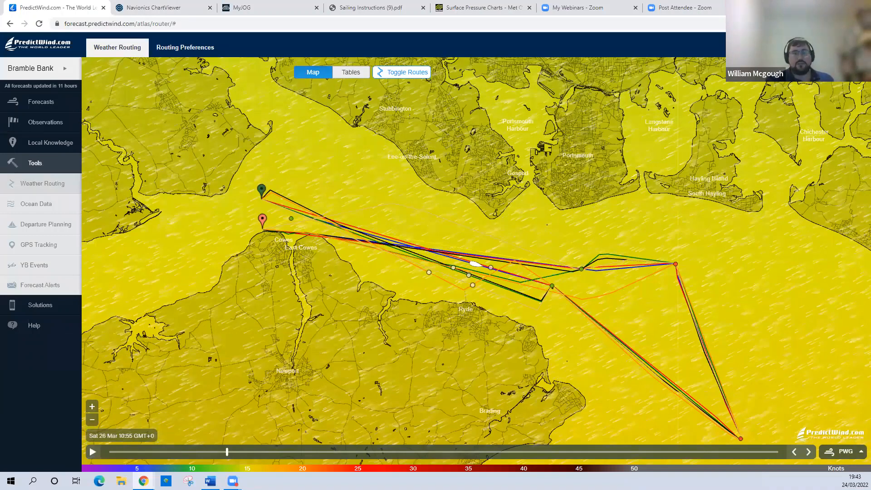
{"action": "left_click", "coordinate": [272, 452]}
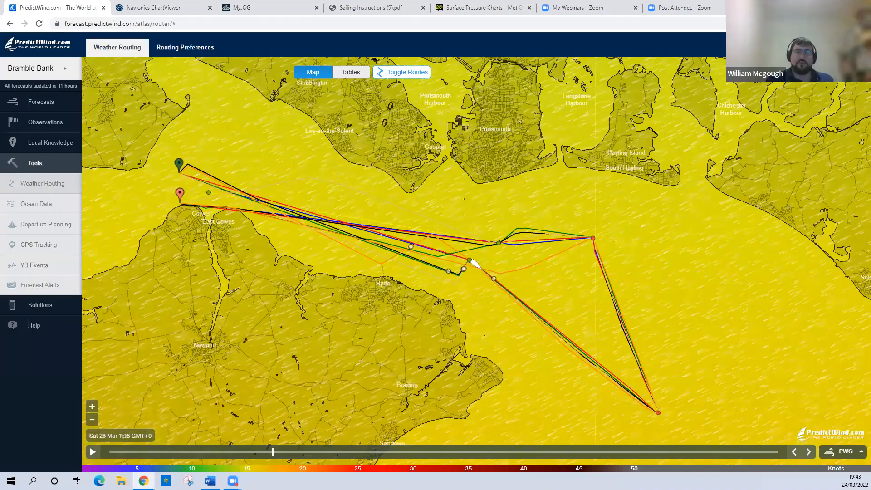
{"action": "key", "text": "Right"}
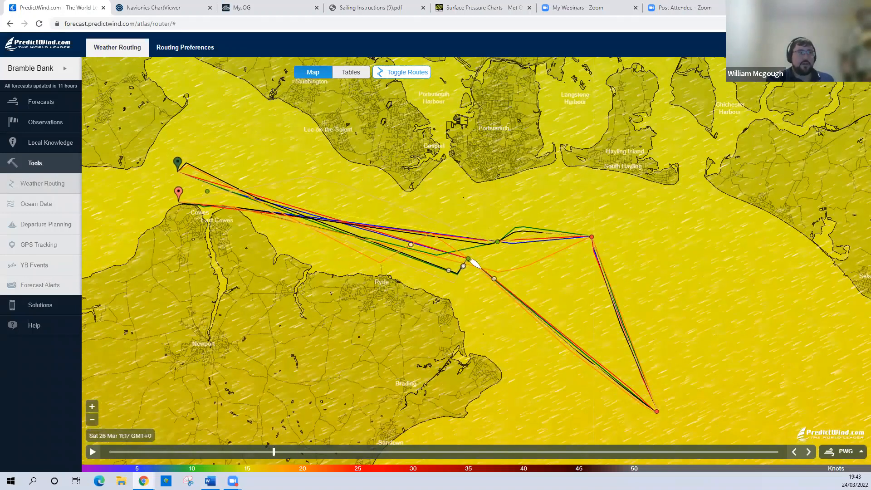
{"action": "left_click", "coordinate": [272, 453]}
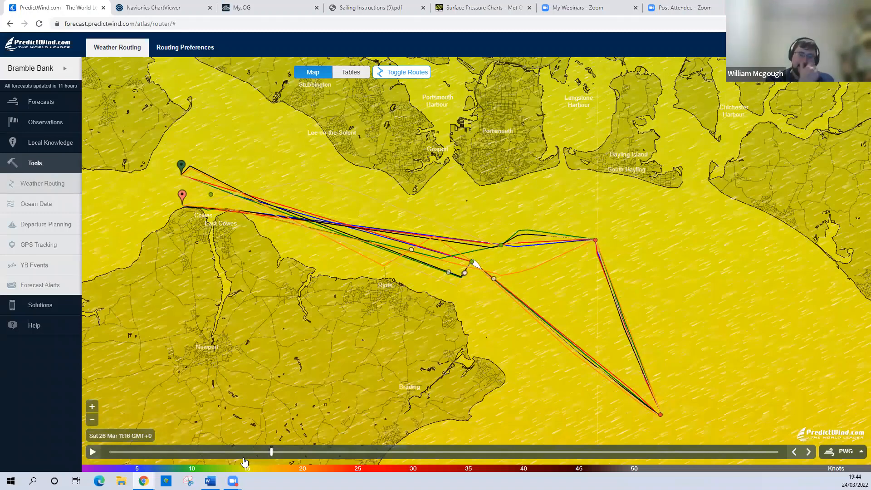
{"action": "left_click_drag", "start_coordinate": [244, 460], "coordinate": [241, 459]}
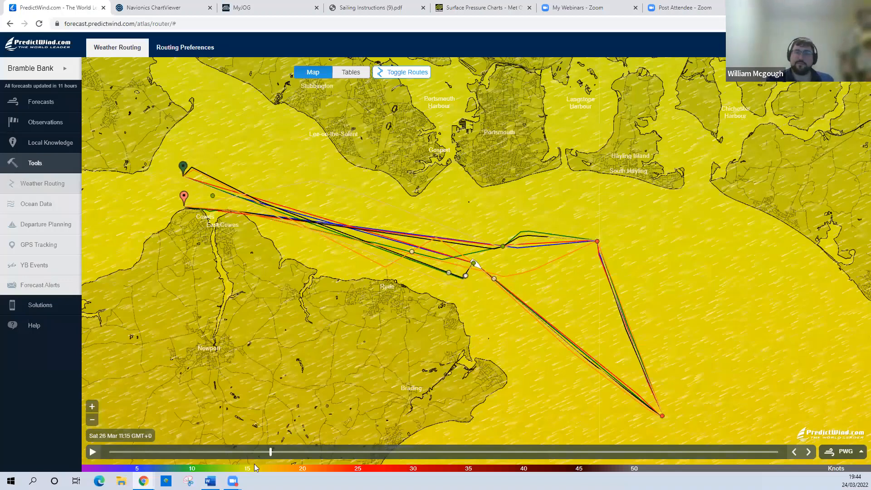
{"action": "left_click_drag", "start_coordinate": [268, 475], "coordinate": [239, 475]}
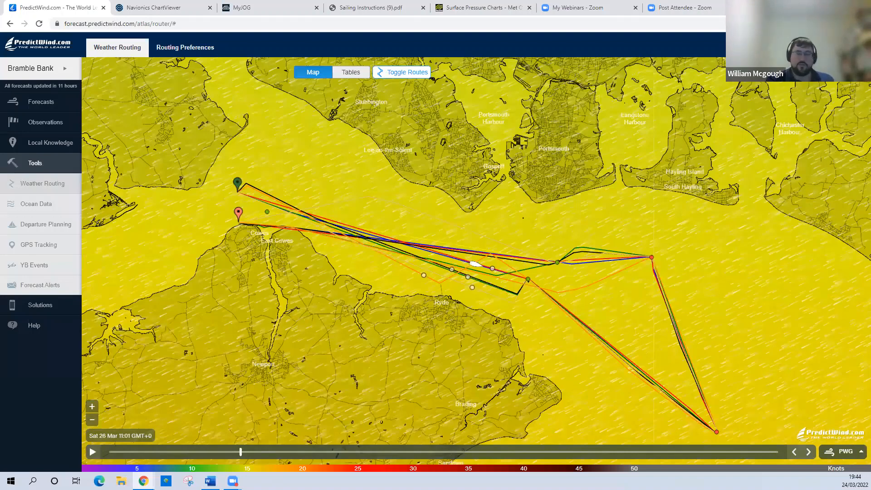
Follow the routes from No Man's Land Fort out around the Nab Tower, advancing the time from 11:18 to 12:17.
{"action": "left_click_drag", "start_coordinate": [240, 452], "coordinate": [277, 452]}
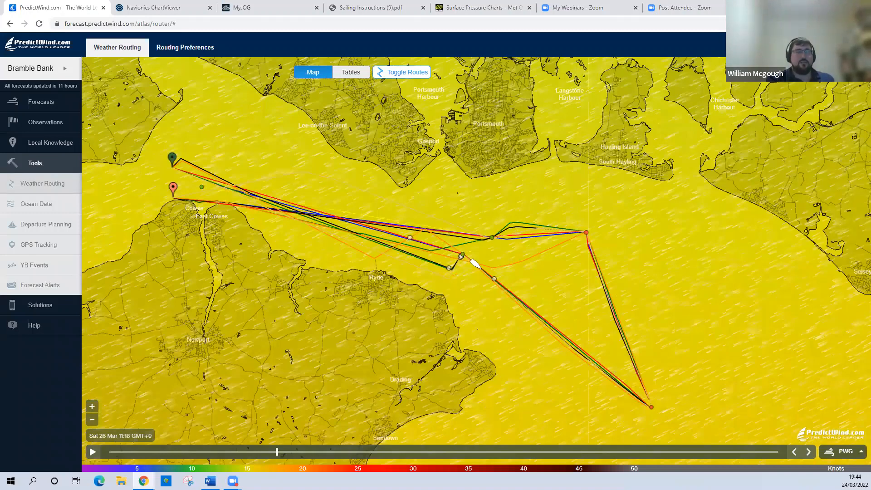
{"action": "left_click_drag", "start_coordinate": [277, 452], "coordinate": [304, 452]}
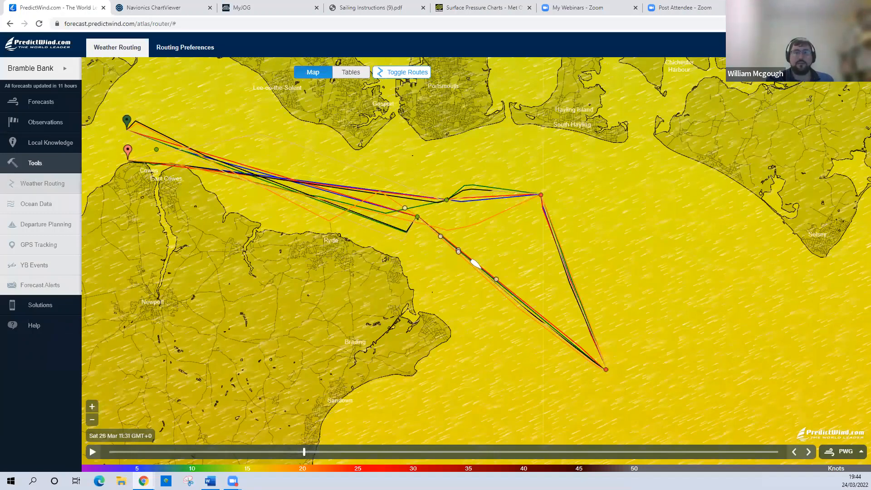
{"action": "left_click_drag", "start_coordinate": [305, 452], "coordinate": [326, 452]}
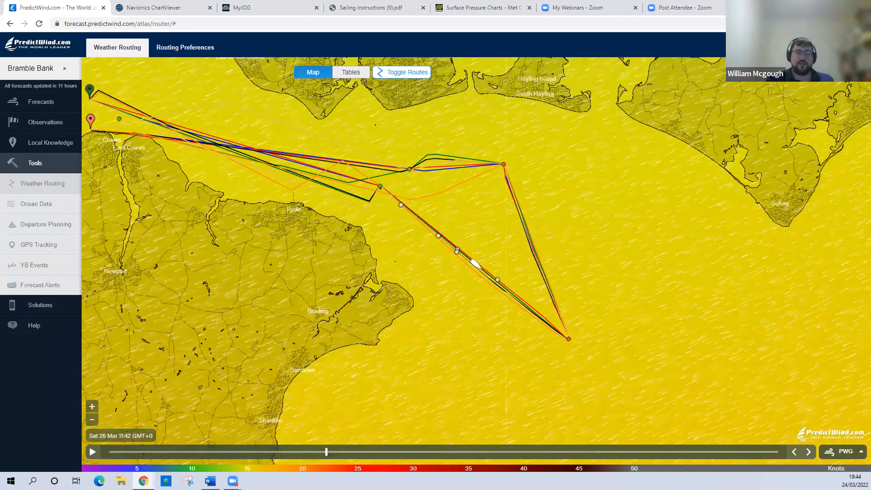
{"action": "key", "text": "Right"}
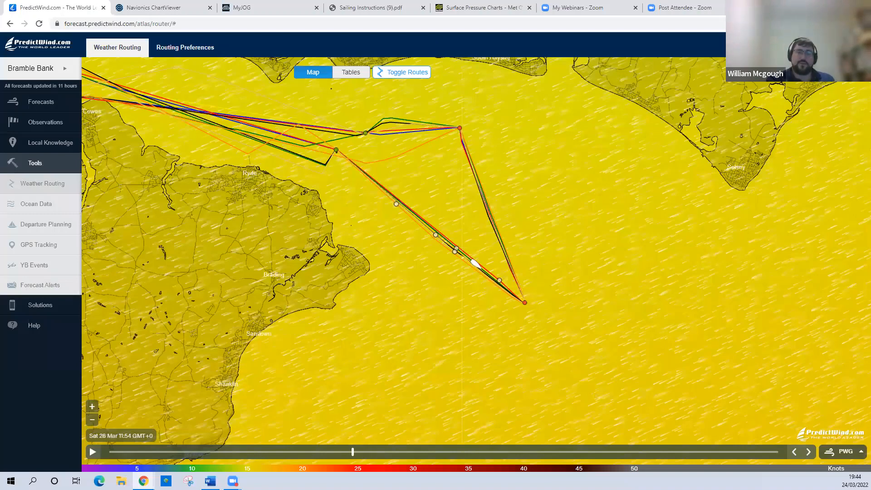
{"action": "key", "text": "Right"}
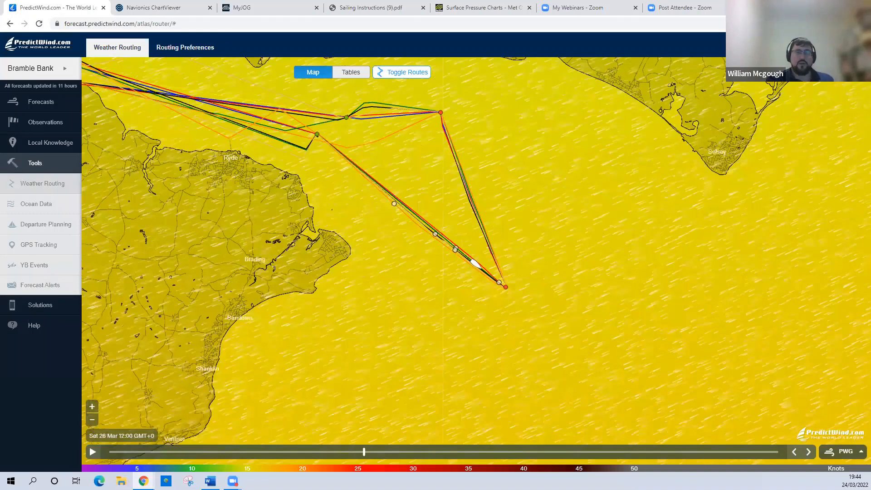
{"action": "key", "text": "Right"}
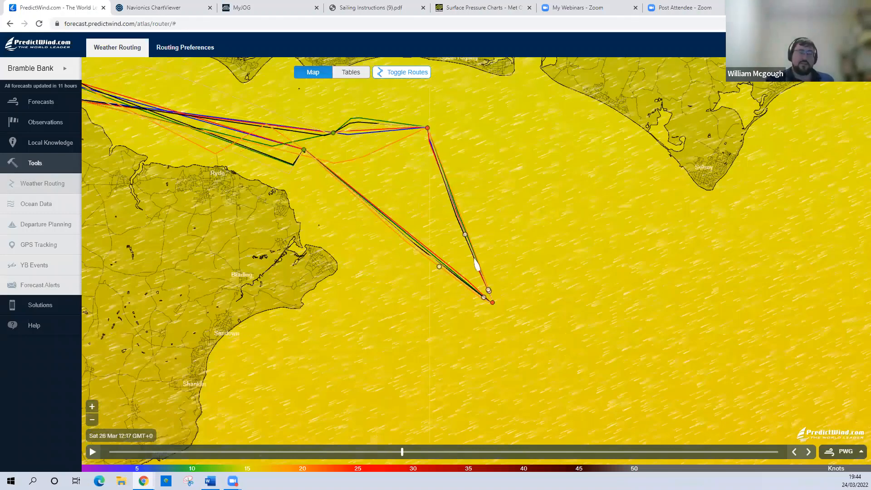
Follow the routes' return legs from the Nab Tower via Winner and Horse Sand Fort towards Cowes, advancing the time from 12:41 to 14:18.
{"action": "left_click", "coordinate": [452, 453]}
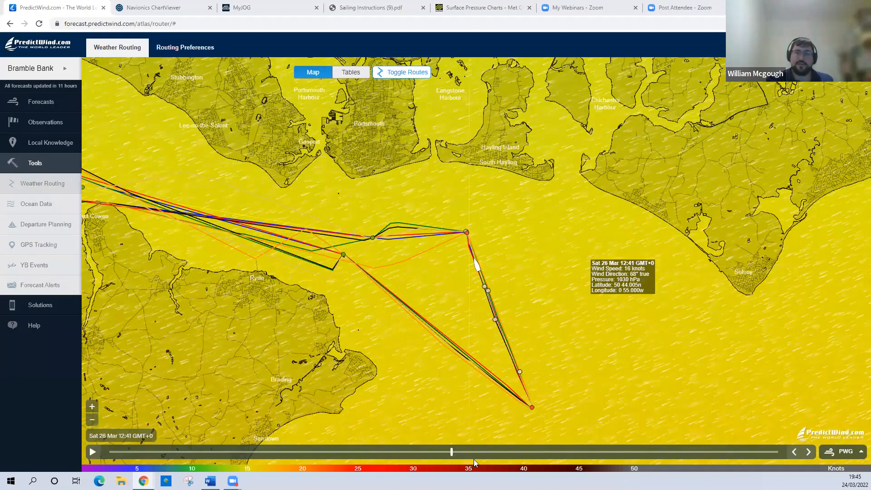
{"action": "left_click_drag", "start_coordinate": [474, 459], "coordinate": [480, 461]}
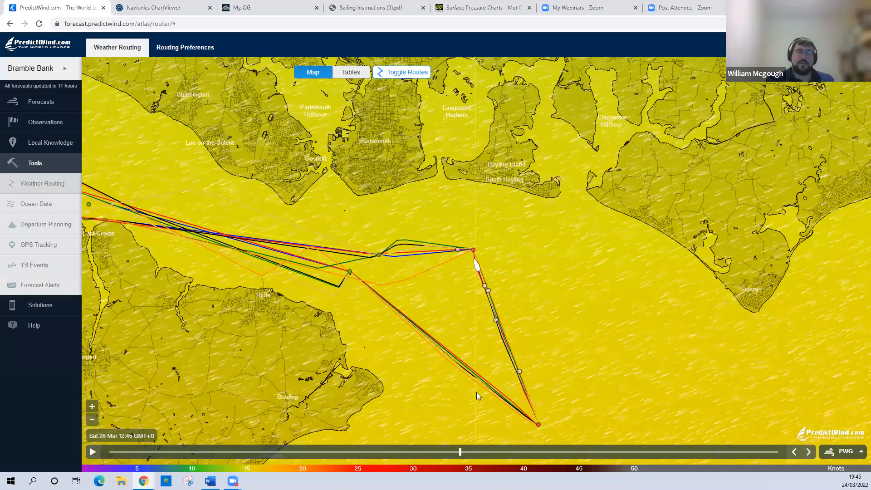
{"action": "left_click", "coordinate": [480, 453]}
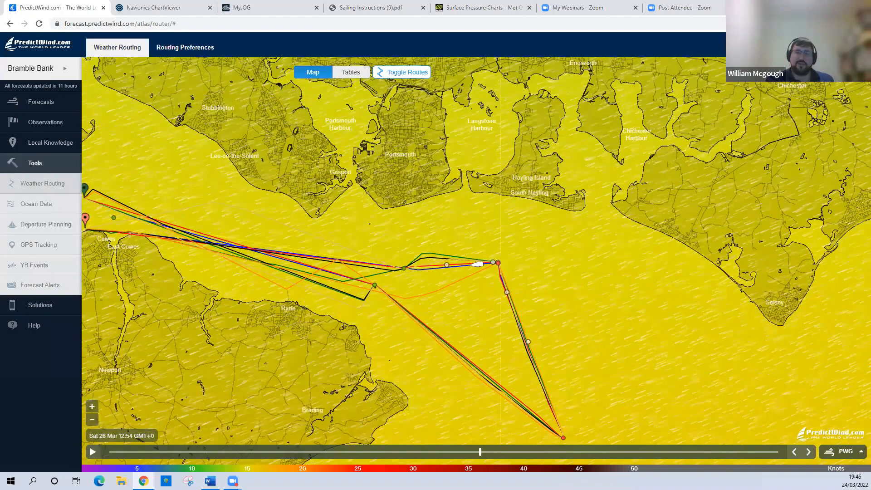
{"action": "left_click_drag", "start_coordinate": [480, 452], "coordinate": [522, 452]}
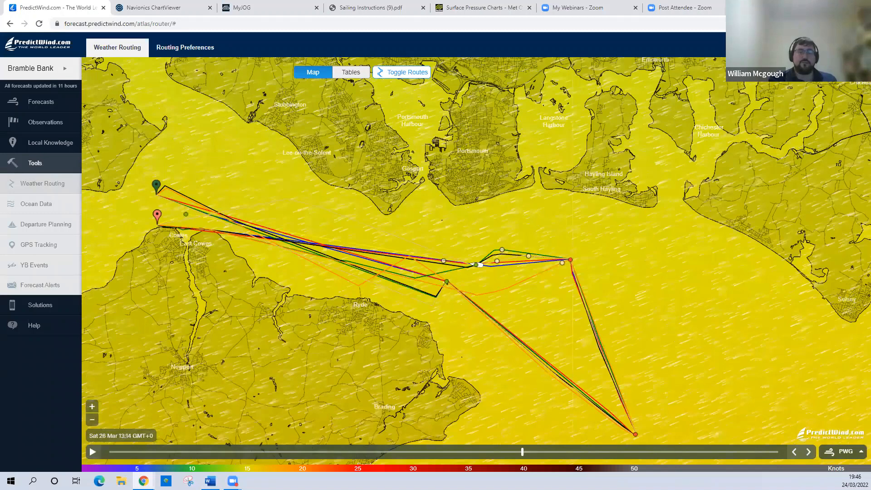
{"action": "left_click_drag", "start_coordinate": [522, 452], "coordinate": [570, 452]}
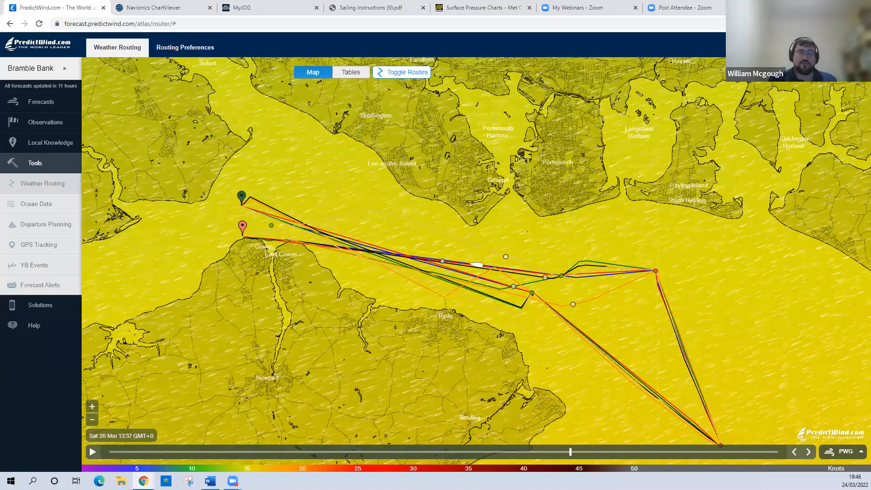
{"action": "left_click_drag", "start_coordinate": [571, 452], "coordinate": [612, 452]}
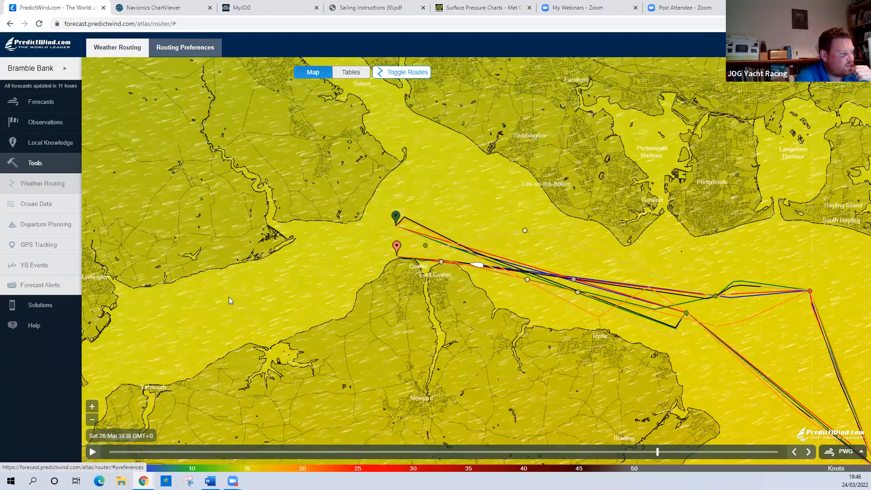
Choose a predefined boat polar in the routing preferences and recalculate the weather route for a 26/03/2022 09:30 start.
{"action": "scroll", "coordinate": [229, 301], "scroll_direction": "down", "scroll_amount": 8}
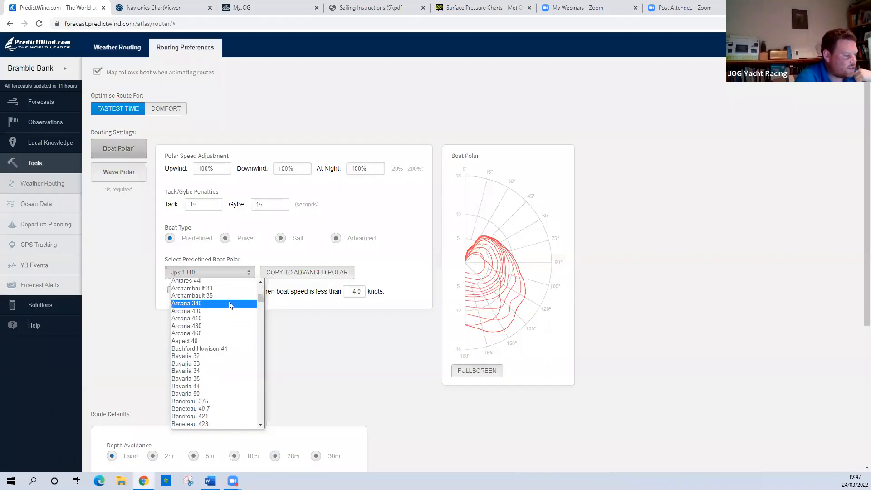
{"action": "scroll", "coordinate": [229, 305], "scroll_direction": "up", "scroll_amount": 10}
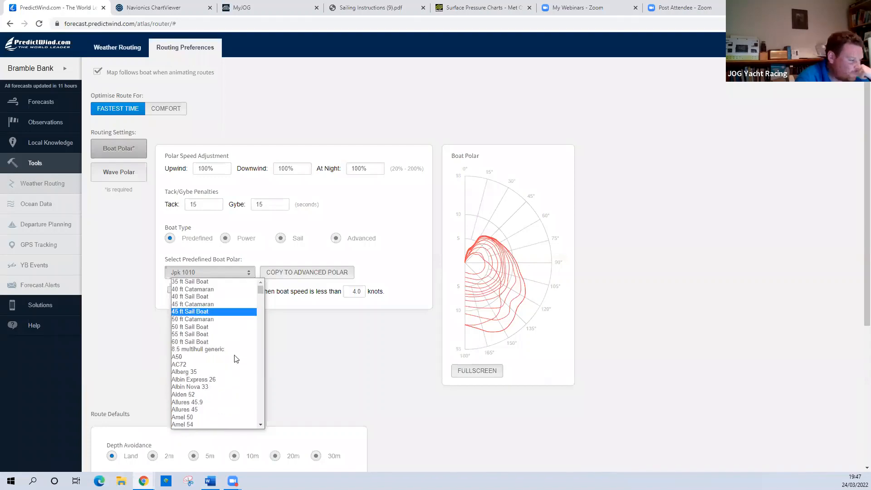
{"action": "left_click", "coordinate": [239, 380]}
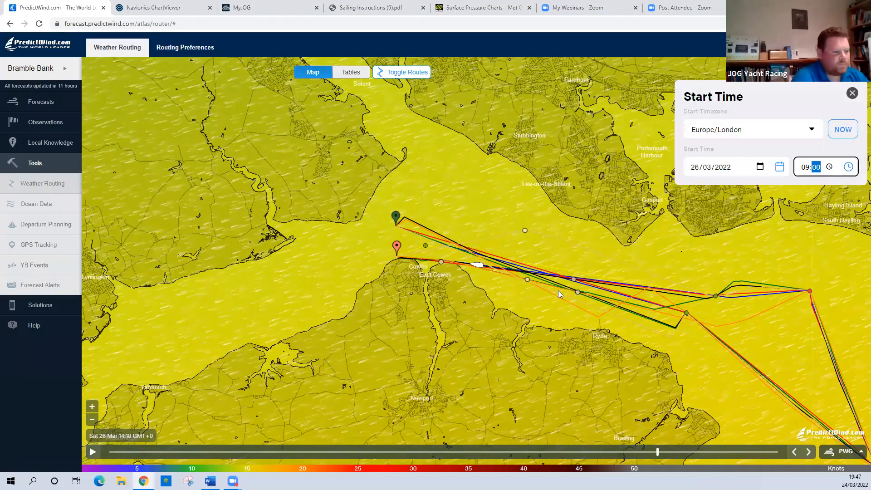
{"action": "type", "text": "30"}
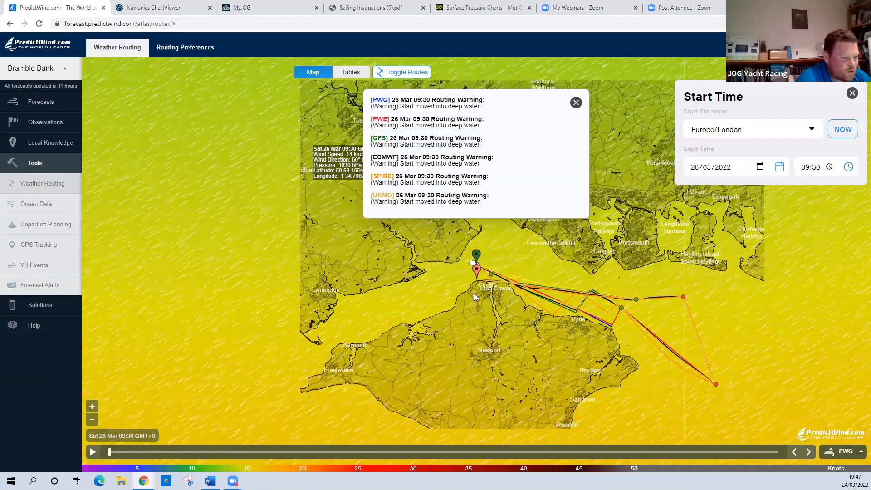
Examine the recalculated routes around the whole course, advancing the time through 10:22, 11:11 and 12:54 to 13:58.
{"action": "scroll", "coordinate": [454, 286], "scroll_direction": "up", "scroll_amount": 1}
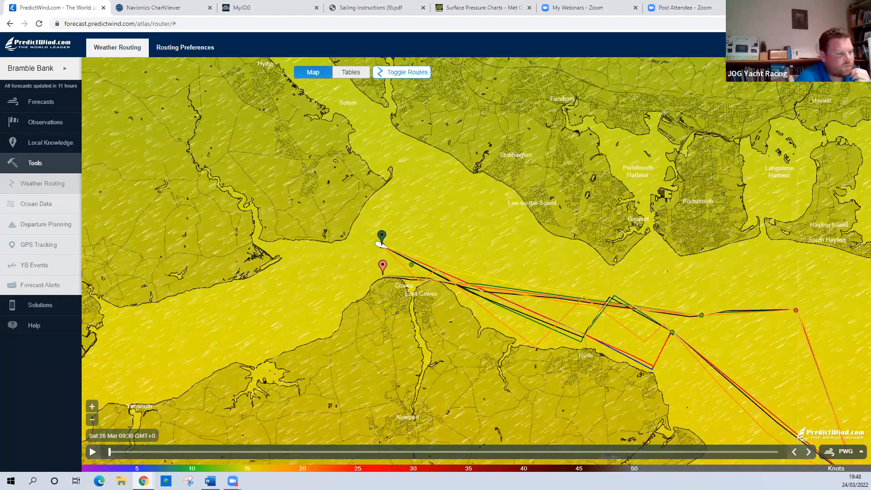
{"action": "left_click_drag", "start_coordinate": [109, 452], "coordinate": [205, 452]}
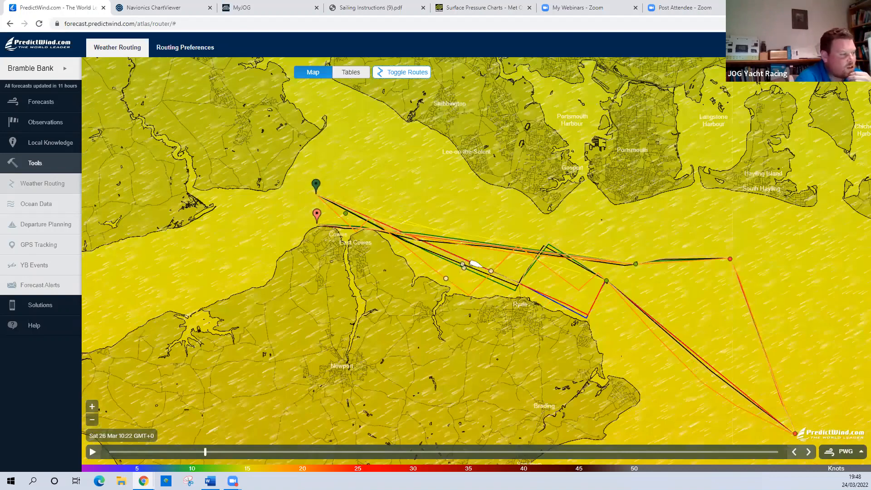
{"action": "left_click_drag", "start_coordinate": [205, 452], "coordinate": [295, 452]}
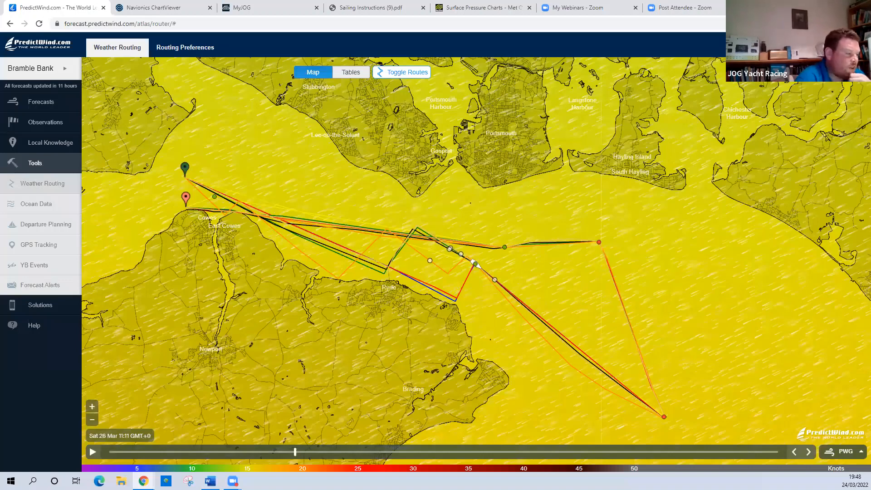
{"action": "left_click", "coordinate": [482, 452]}
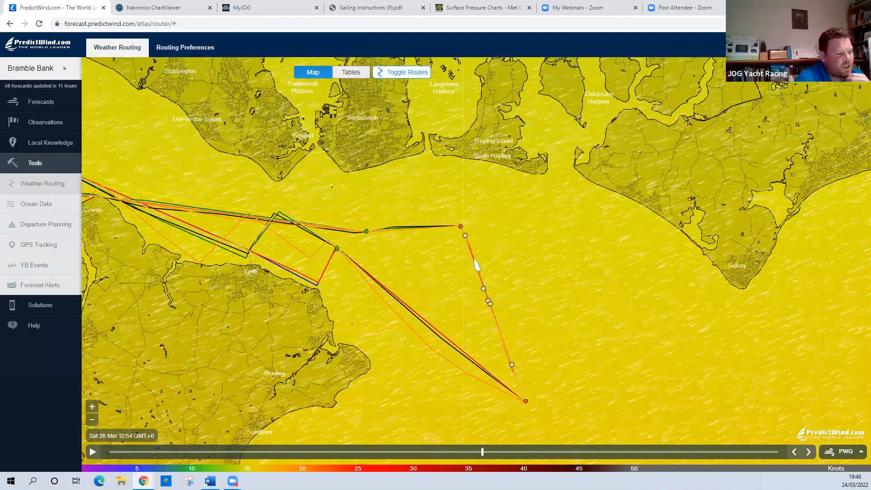
{"action": "left_click", "coordinate": [599, 452]}
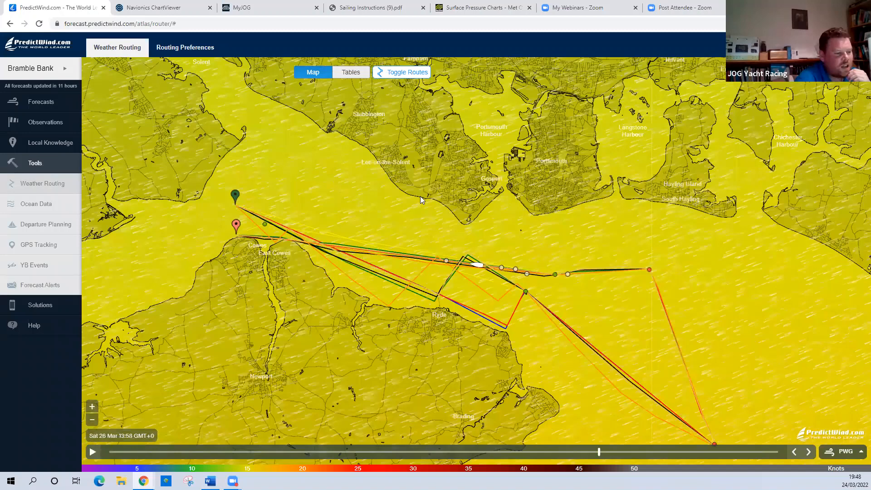
Examine the routes' finish off Cowes at 15:36 and the recalculated routes leaving the Cowes start at 09:30.
{"action": "left_click", "coordinate": [421, 194]}
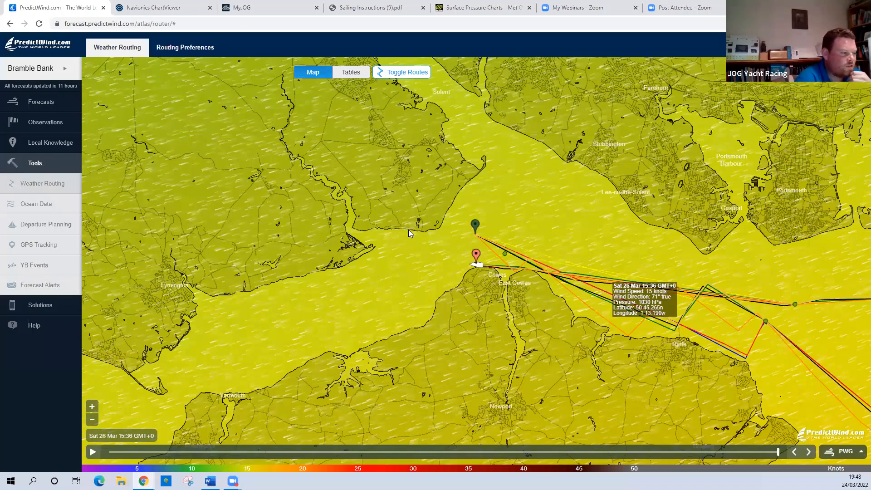
{"action": "left_click_drag", "start_coordinate": [692, 232], "coordinate": [623, 207]}
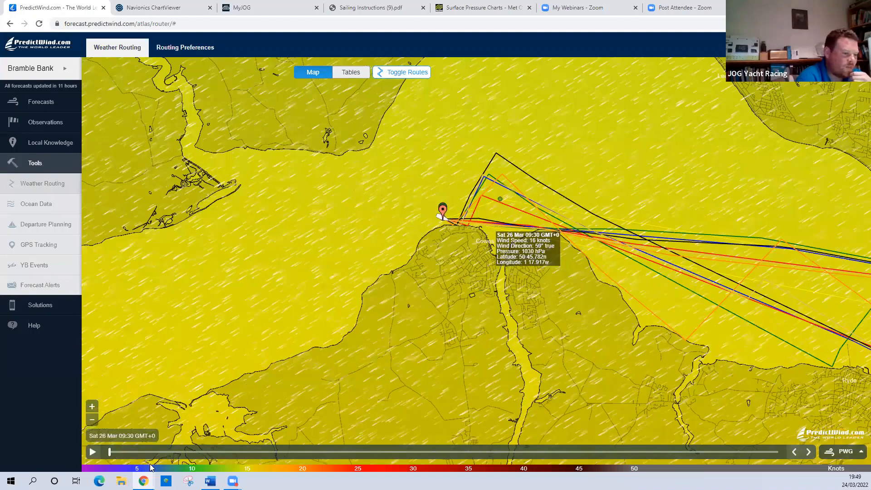
{"action": "left_click_drag", "start_coordinate": [557, 216], "coordinate": [484, 199]}
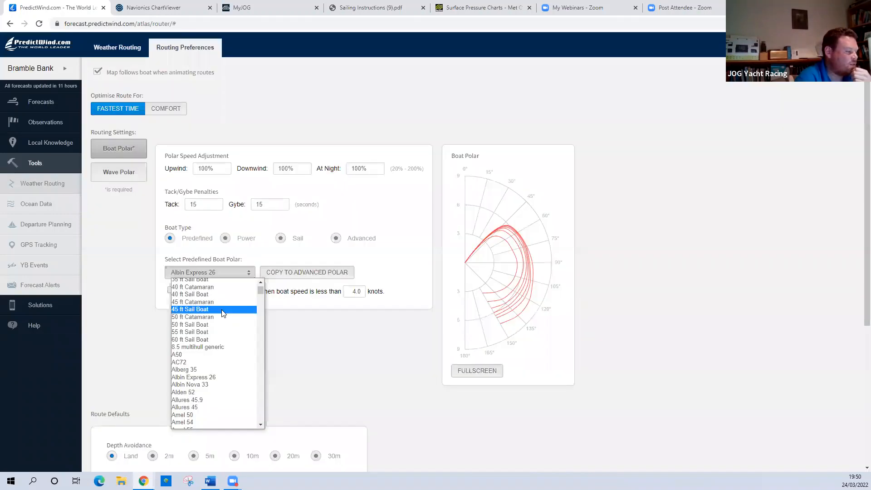
Choose the J109 predefined boat polar and recalculate the weather routes for a 26 March 10:00 start.
{"action": "scroll", "coordinate": [222, 314], "scroll_direction": "down", "scroll_amount": 10}
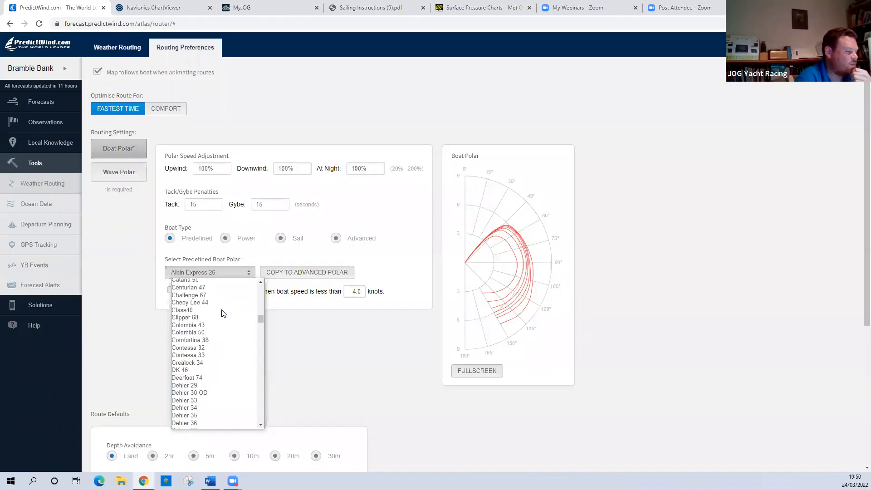
{"action": "scroll", "coordinate": [222, 313], "scroll_direction": "down", "scroll_amount": 10}
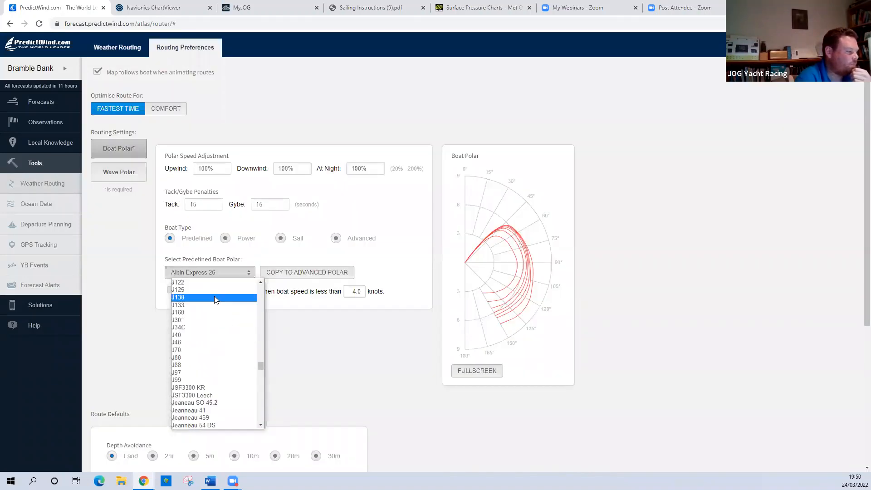
{"action": "scroll", "coordinate": [218, 318], "scroll_direction": "up", "scroll_amount": 4}
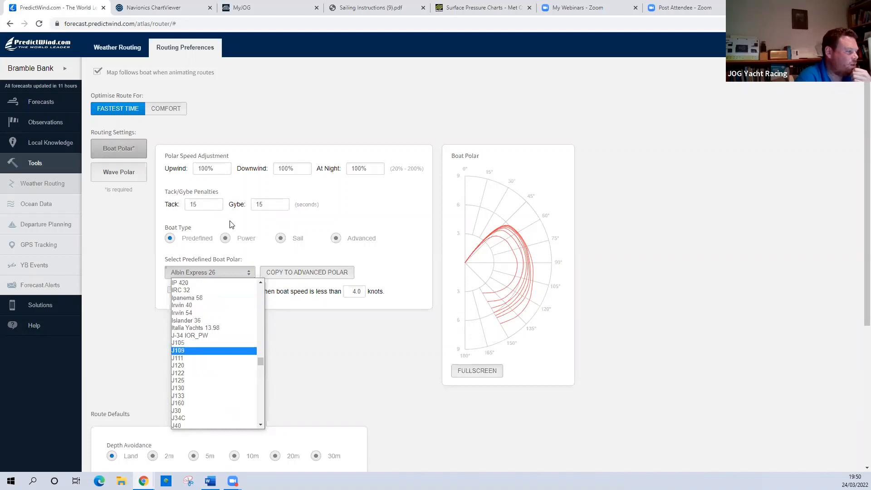
{"action": "left_click", "coordinate": [223, 351]}
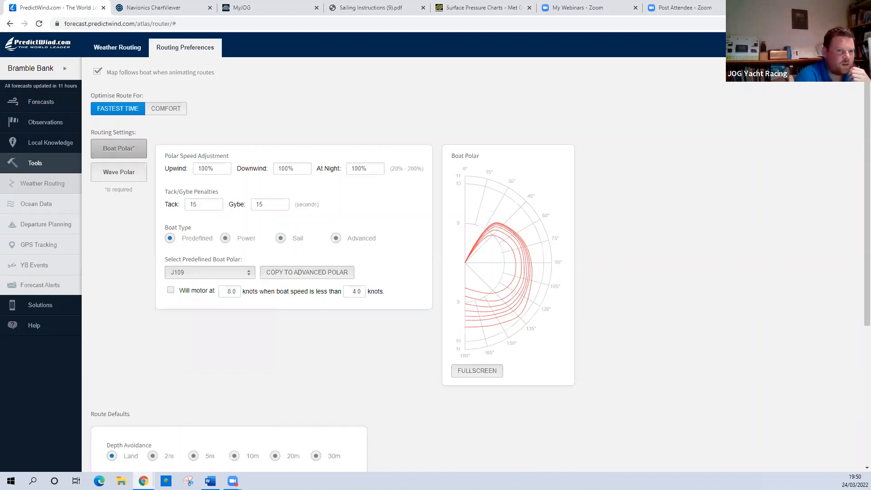
{"action": "left_click", "coordinate": [117, 47]}
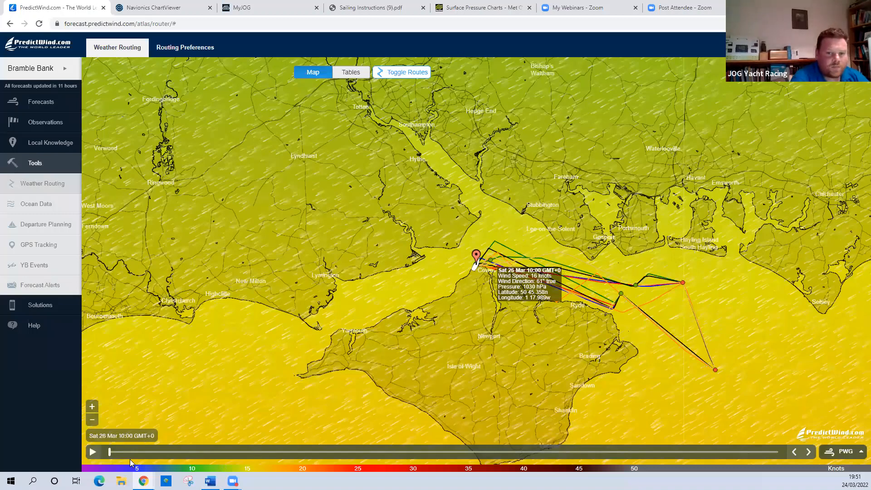
Follow the J109 routes around the course from Cowes, advancing the time through 10:10, 12:51 and 13:28 to 15:04.
{"action": "scroll", "coordinate": [485, 279], "scroll_direction": "up", "scroll_amount": 1}
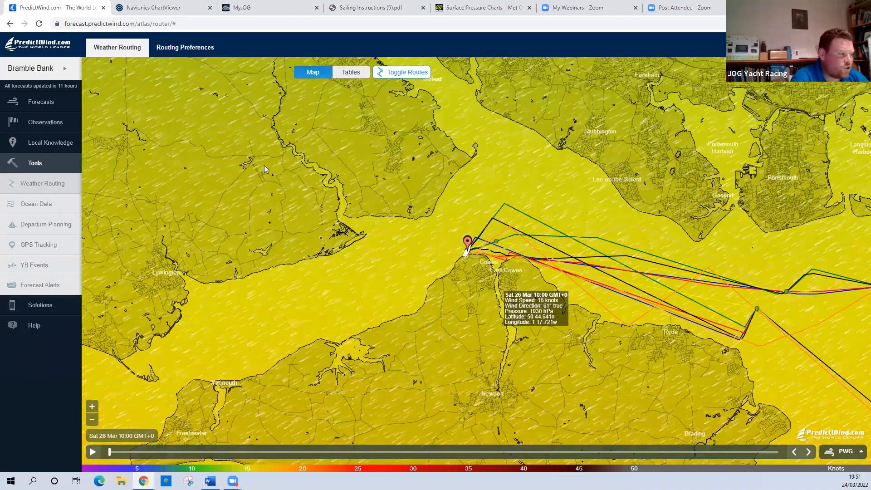
{"action": "left_click_drag", "start_coordinate": [569, 236], "coordinate": [548, 255]}
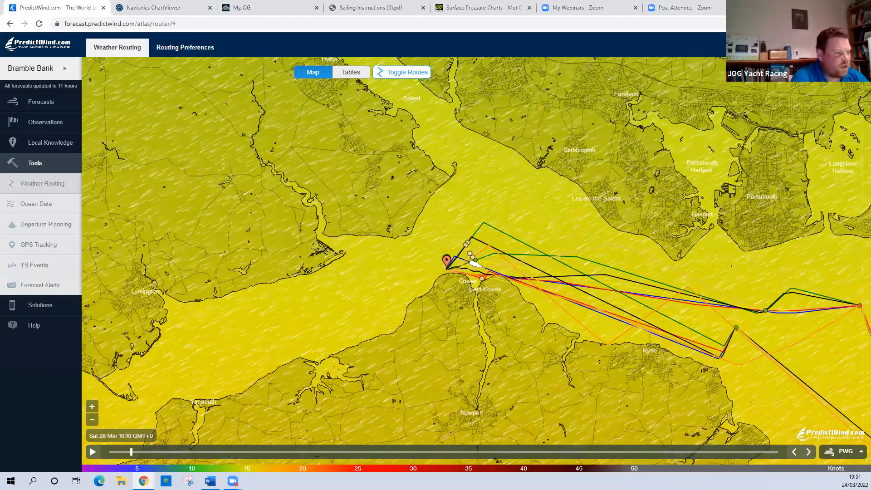
{"action": "left_click_drag", "start_coordinate": [131, 452], "coordinate": [234, 451]}
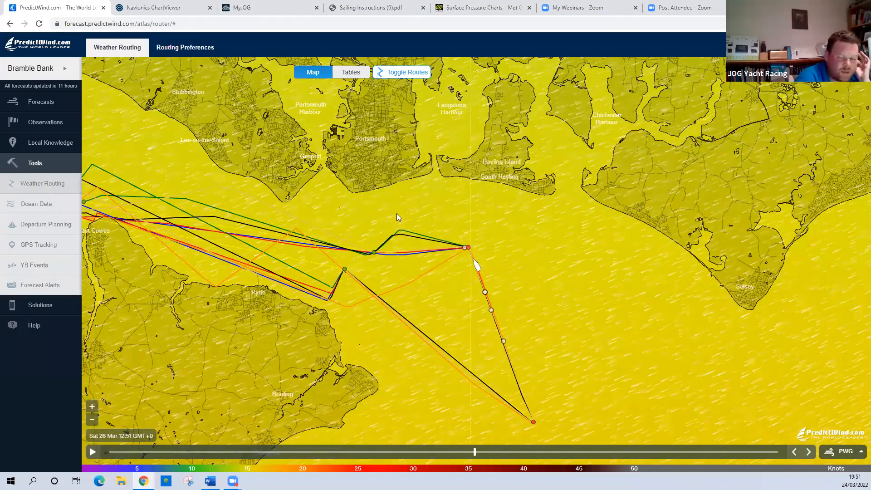
{"action": "left_click", "coordinate": [564, 452]}
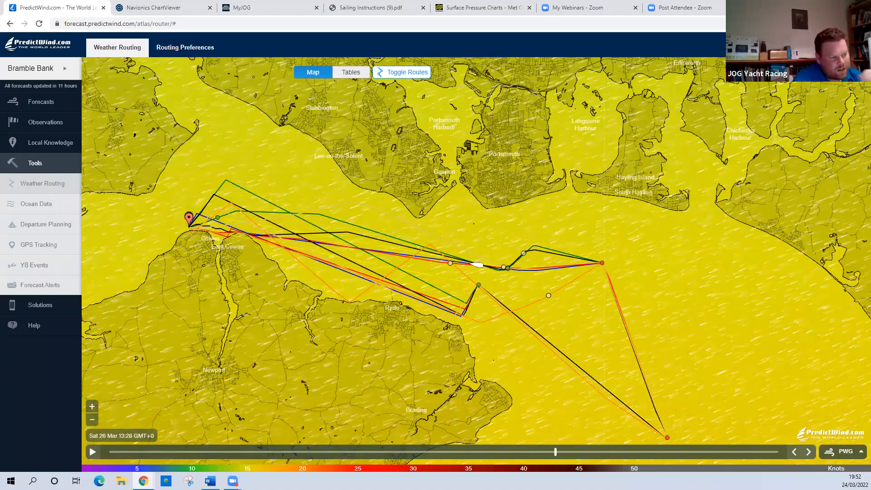
{"action": "left_click", "coordinate": [571, 452]}
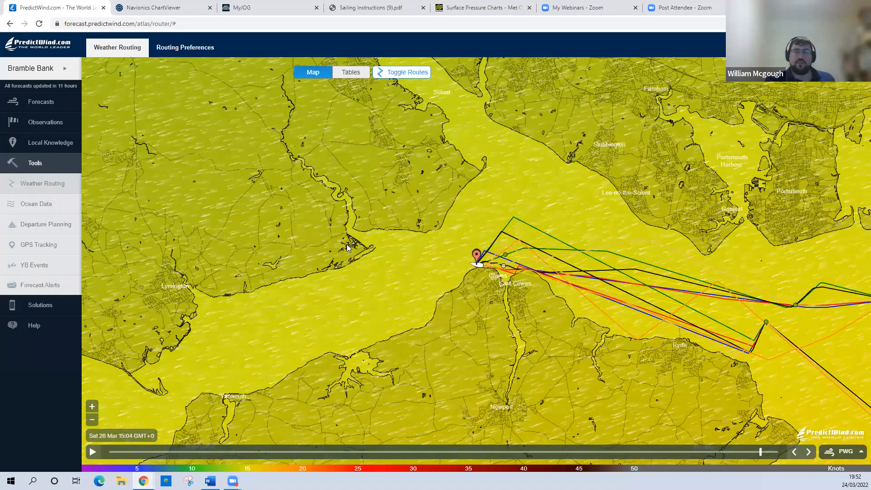
{"action": "mouse_move", "coordinate": [347, 245]}
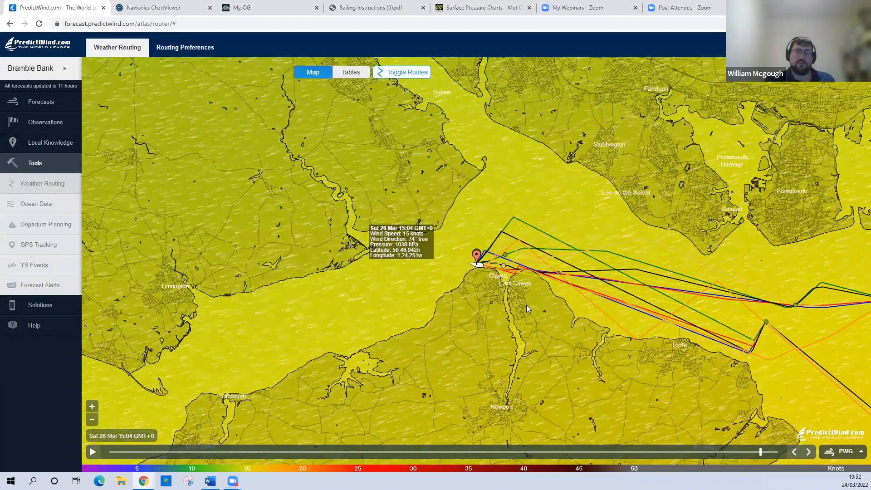
{"action": "mouse_move", "coordinate": [528, 306]}
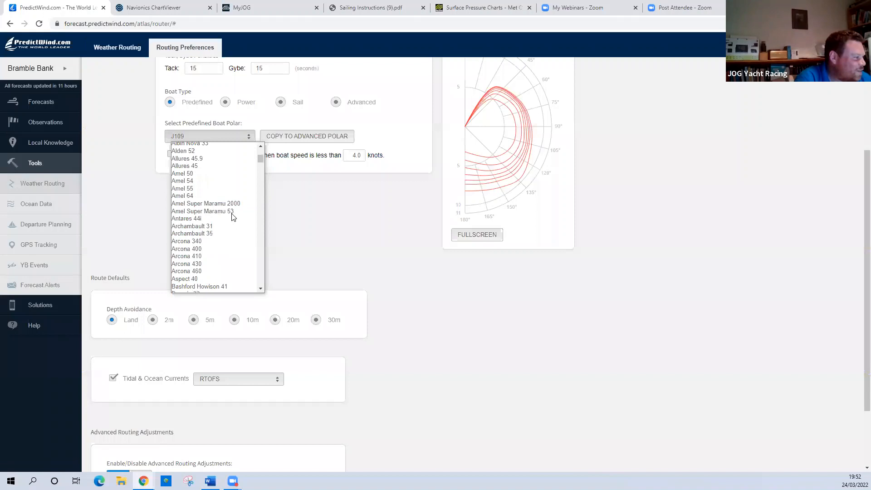
Find and choose the First 31.7 predefined boat polar, and recalculate the weather routes for the 26 March 10:00 start.
{"action": "scroll", "coordinate": [232, 217], "scroll_direction": "up", "scroll_amount": 1}
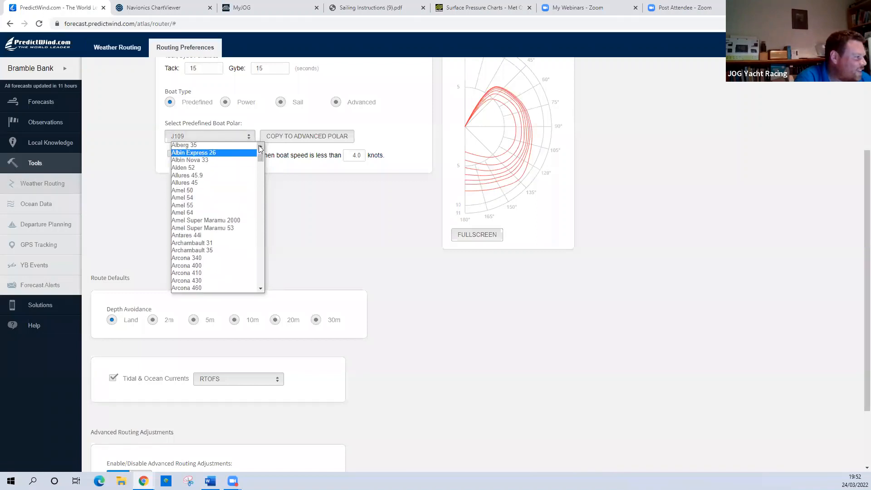
{"action": "scroll", "coordinate": [260, 151], "scroll_direction": "up", "scroll_amount": 3}
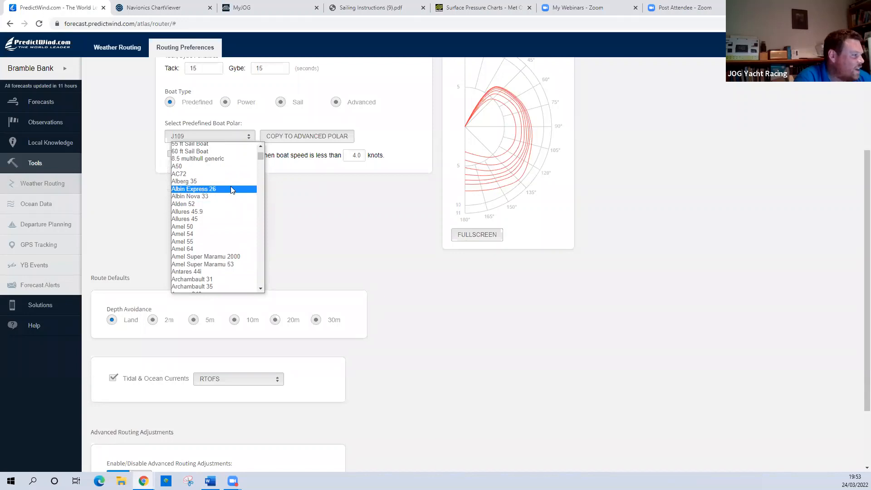
{"action": "scroll", "coordinate": [231, 189], "scroll_direction": "up", "scroll_amount": 3}
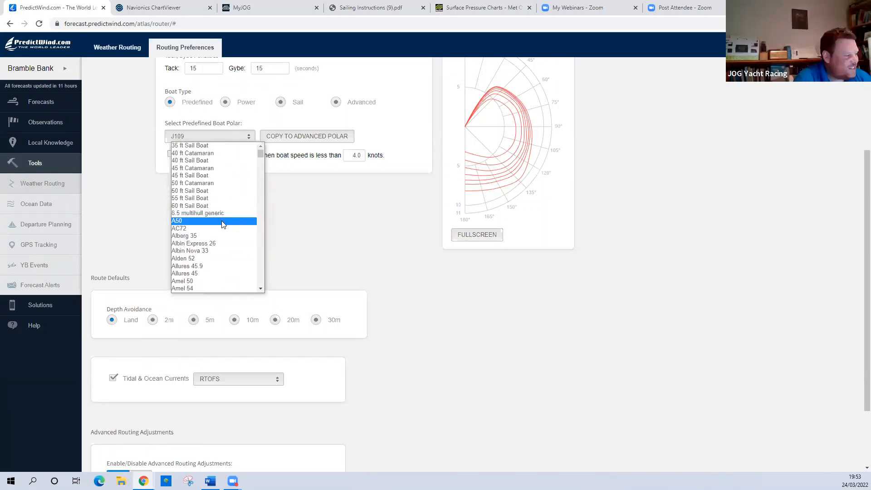
{"action": "scroll", "coordinate": [223, 188], "scroll_direction": "down", "scroll_amount": 4}
{"action": "scroll", "coordinate": [224, 188], "scroll_direction": "down", "scroll_amount": 10}
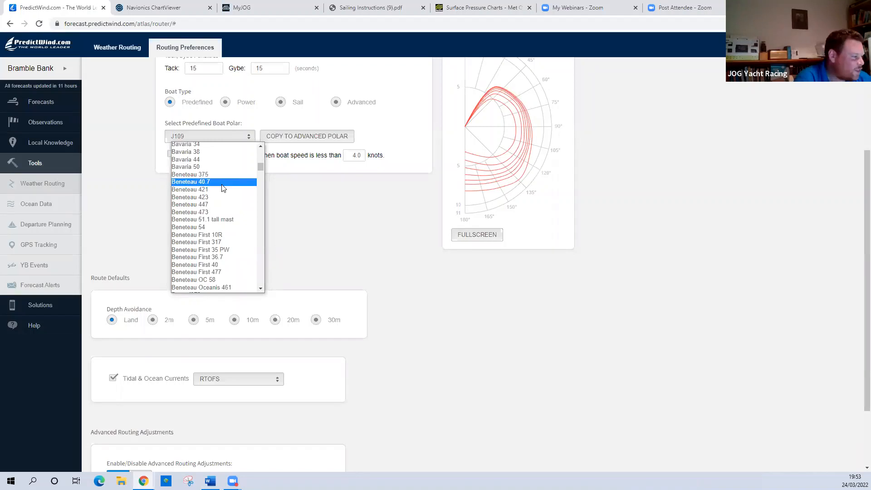
{"action": "scroll", "coordinate": [223, 189], "scroll_direction": "down", "scroll_amount": 10}
{"action": "scroll", "coordinate": [222, 189], "scroll_direction": "down", "scroll_amount": 15}
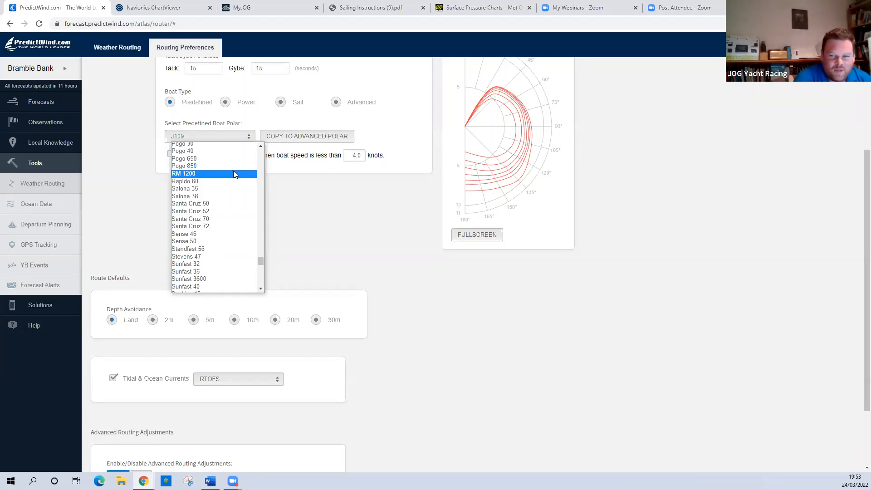
{"action": "scroll", "coordinate": [234, 172], "scroll_direction": "up", "scroll_amount": 8}
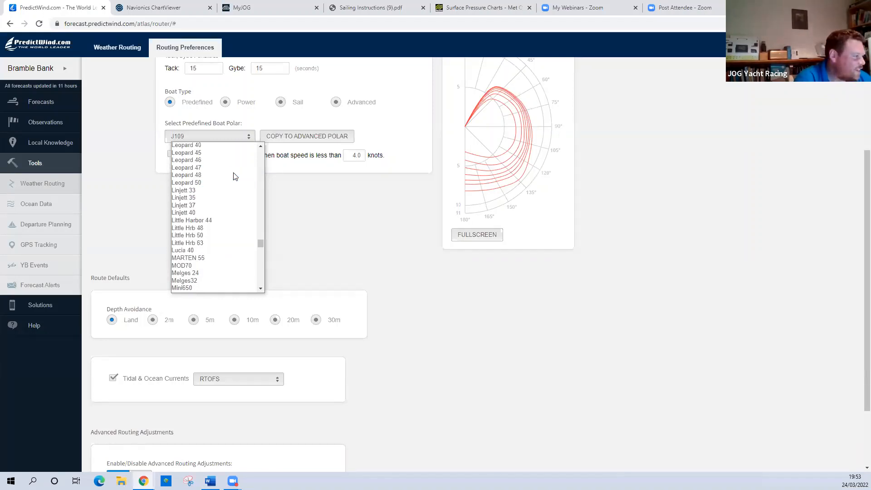
{"action": "scroll", "coordinate": [235, 176], "scroll_direction": "up", "scroll_amount": 6}
{"action": "scroll", "coordinate": [235, 176], "scroll_direction": "down", "scroll_amount": 2}
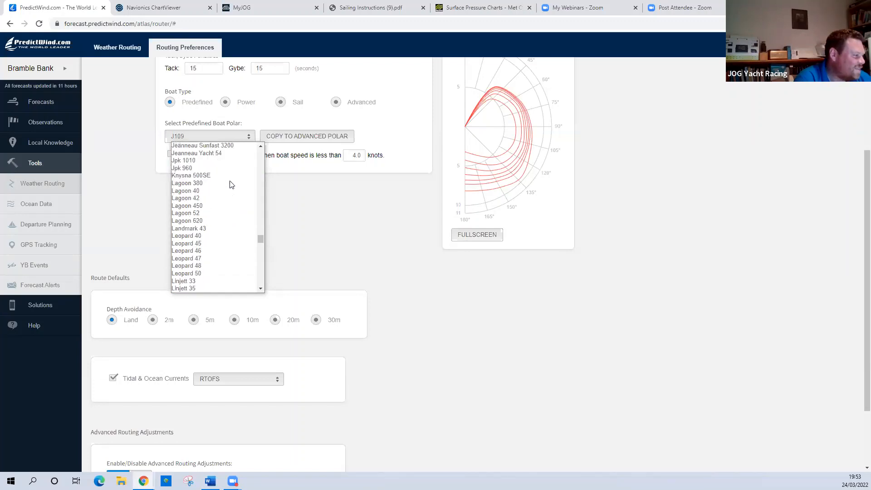
{"action": "scroll", "coordinate": [232, 184], "scroll_direction": "down", "scroll_amount": 4}
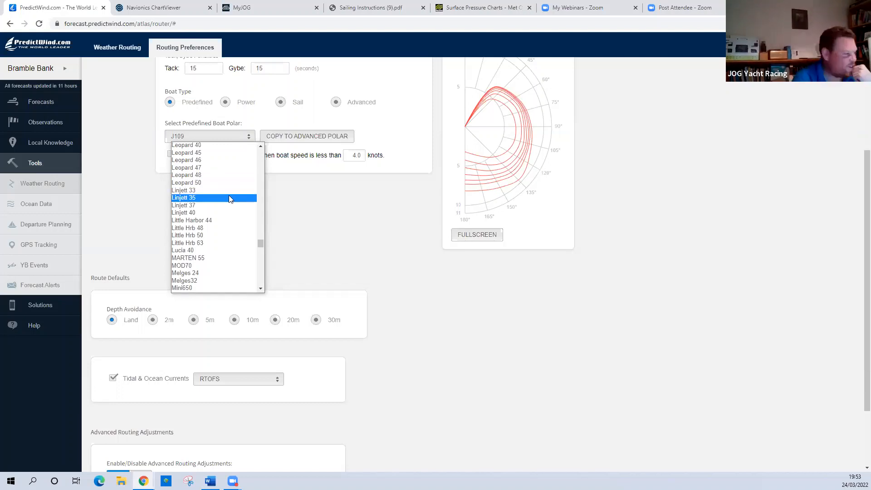
{"action": "scroll", "coordinate": [229, 198], "scroll_direction": "up", "scroll_amount": 10}
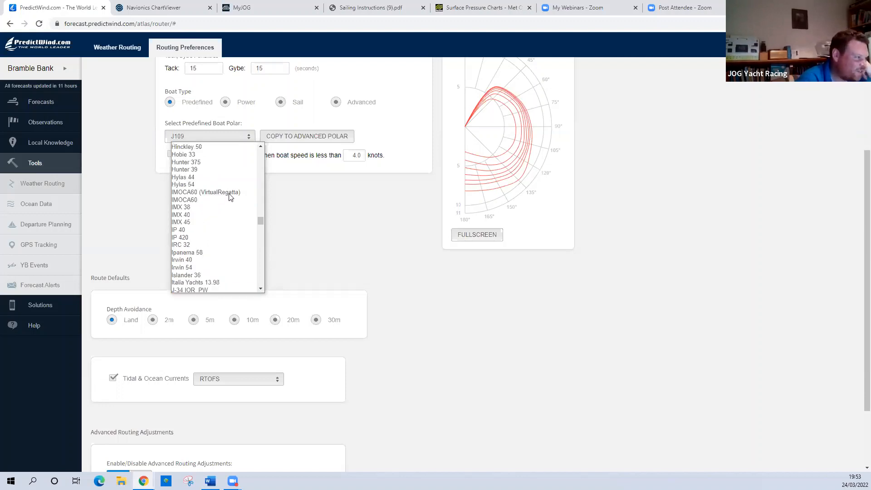
{"action": "scroll", "coordinate": [232, 199], "scroll_direction": "up", "scroll_amount": 5}
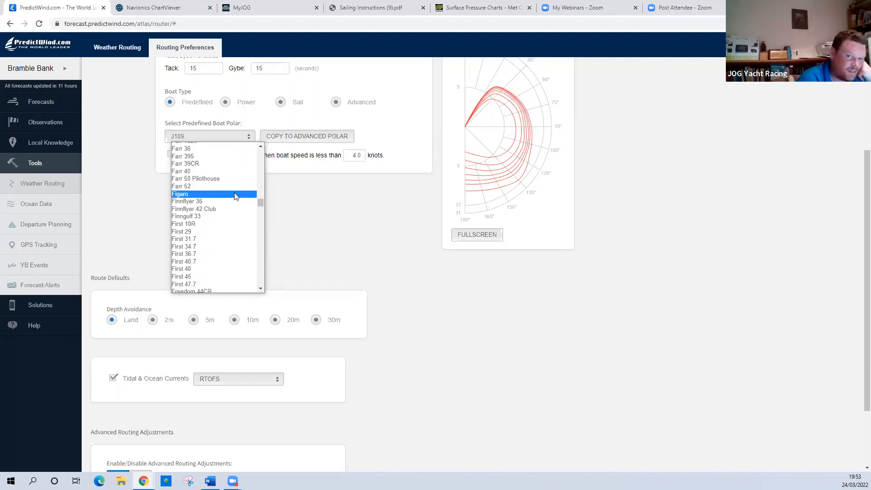
{"action": "scroll", "coordinate": [234, 196], "scroll_direction": "up", "scroll_amount": 4}
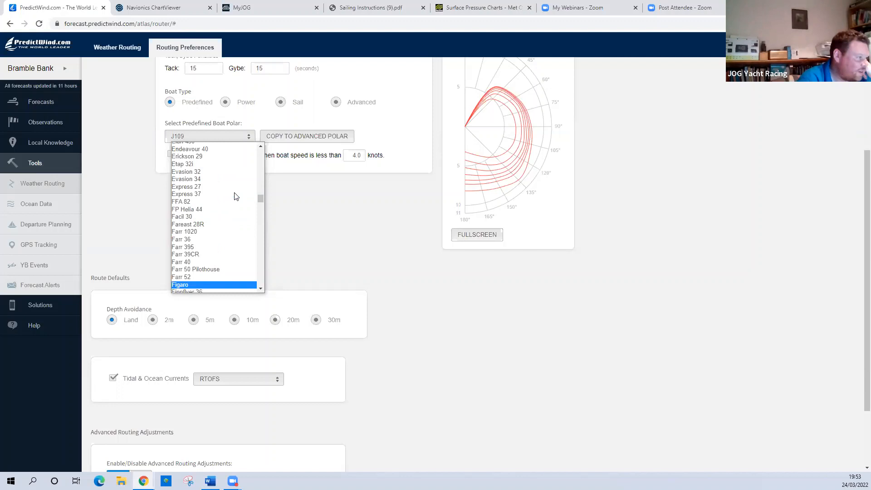
{"action": "scroll", "coordinate": [234, 196], "scroll_direction": "down", "scroll_amount": 4}
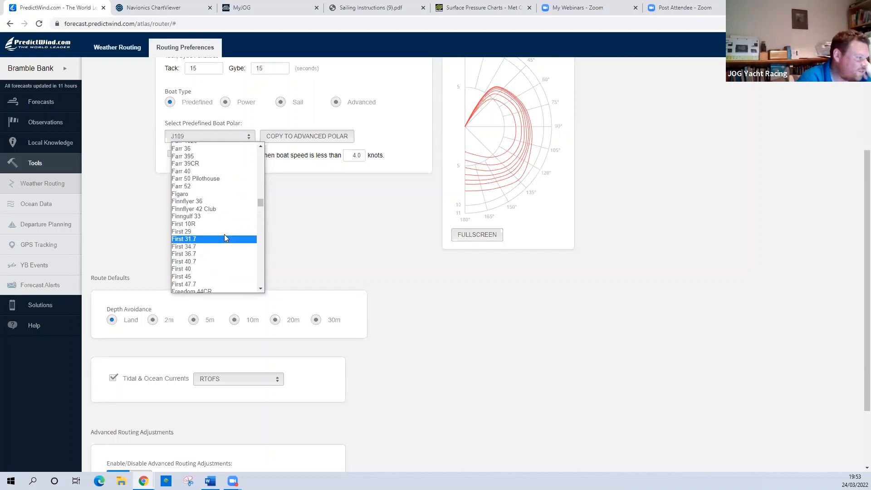
{"action": "scroll", "coordinate": [224, 234], "scroll_direction": "up", "scroll_amount": 4}
{"action": "scroll", "coordinate": [223, 240], "scroll_direction": "down", "scroll_amount": 4}
{"action": "left_click", "coordinate": [216, 240]}
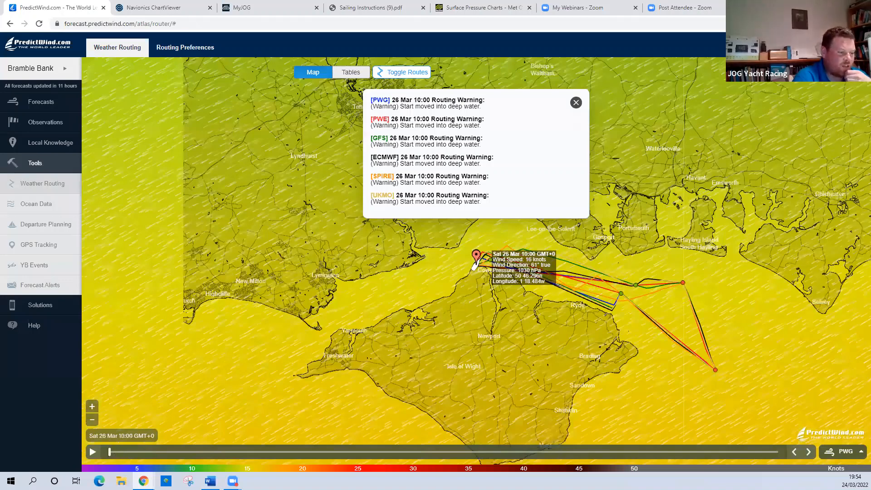
Follow the First 31.7 routes around the course and back to Cowes, advancing the time through 11:10, 13:16 and 13:27 to 15:19.
{"action": "scroll", "coordinate": [475, 264], "scroll_direction": "up", "scroll_amount": 1}
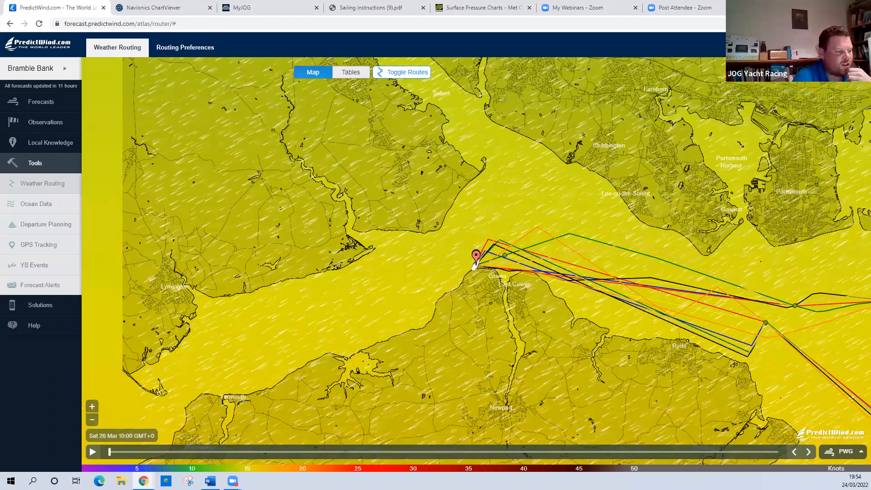
{"action": "left_click_drag", "start_coordinate": [110, 452], "coordinate": [251, 452]}
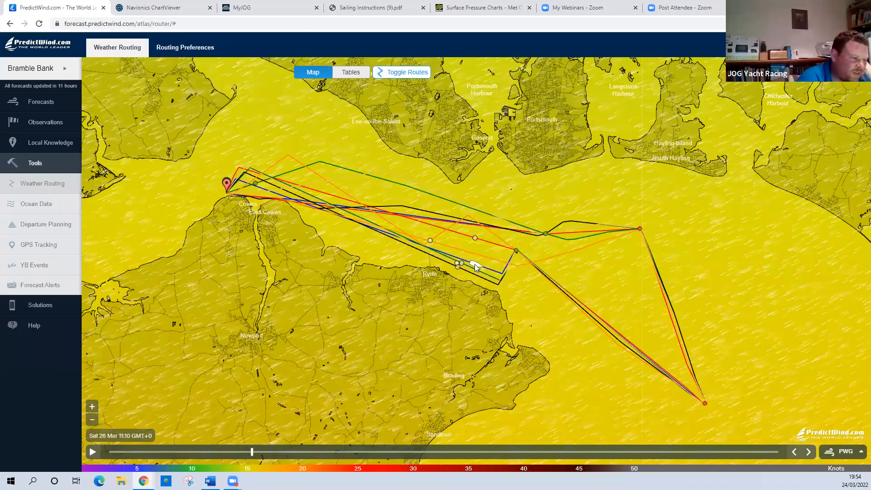
{"action": "left_click", "coordinate": [505, 451]}
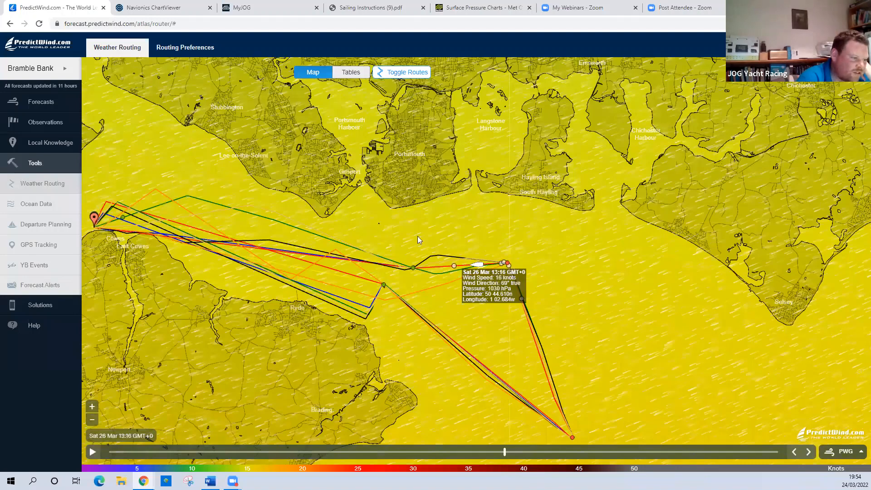
{"action": "key", "text": "Right"}
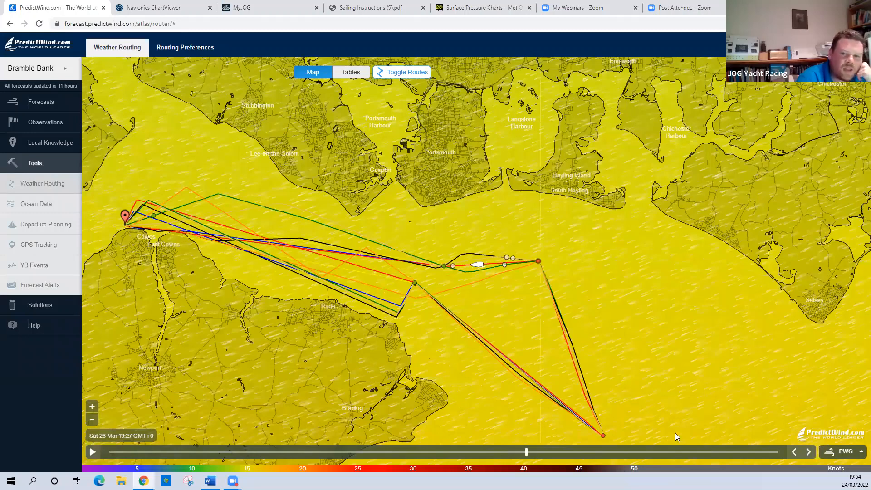
{"action": "key", "text": "Right"}
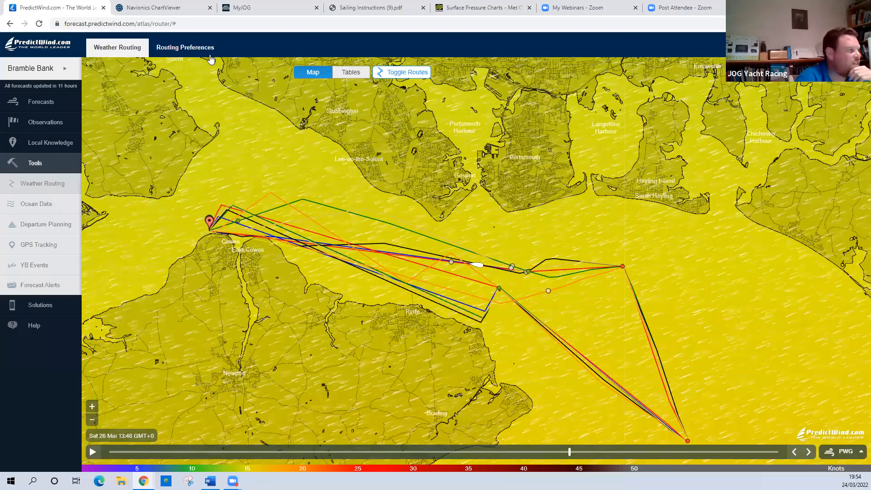
{"action": "left_click", "coordinate": [218, 227]}
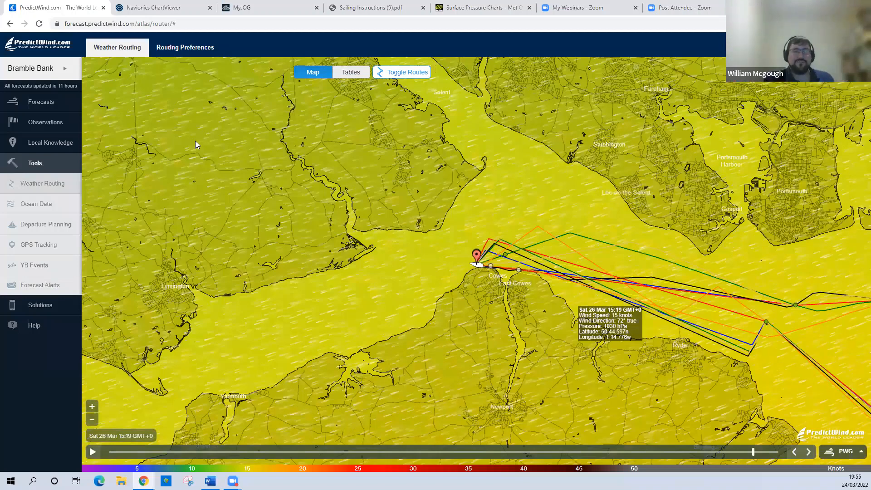
Choose the J70 predefined boat polar and recalculate the weather routes for a 26 March 09:30 start.
{"action": "left_click", "coordinate": [185, 47]}
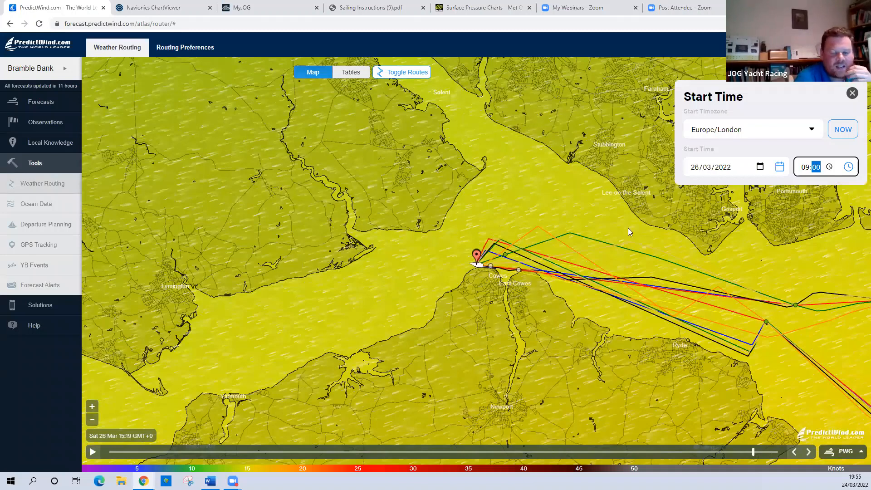
{"action": "type", "text": "30"}
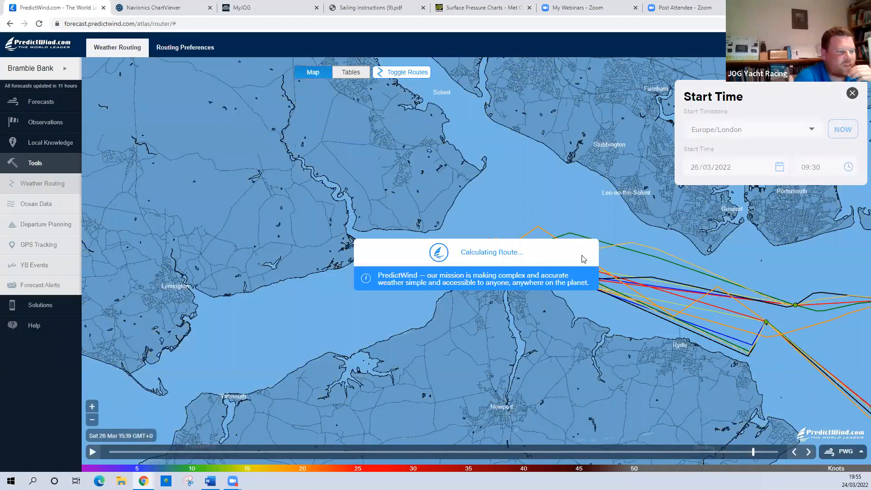
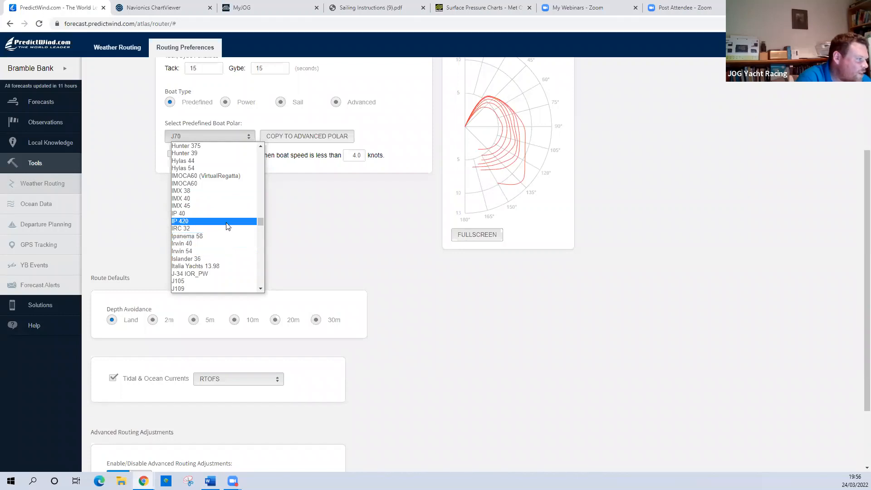
Look through the predefined boat polars, from the Hunter and J-boat models to the Pogo and Santa Cruz models, for another boat.
{"action": "scroll", "coordinate": [227, 226], "scroll_direction": "up", "scroll_amount": 5}
{"action": "scroll", "coordinate": [228, 226], "scroll_direction": "down", "scroll_amount": 15}
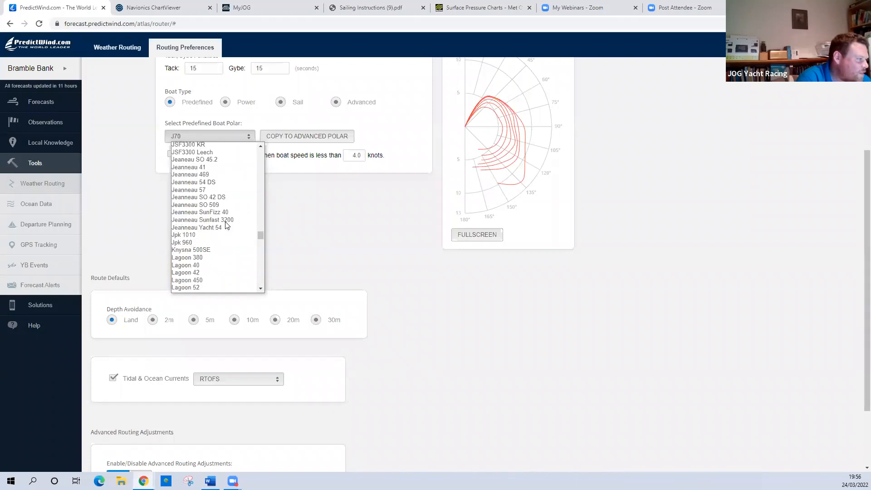
{"action": "scroll", "coordinate": [227, 225], "scroll_direction": "down", "scroll_amount": 10}
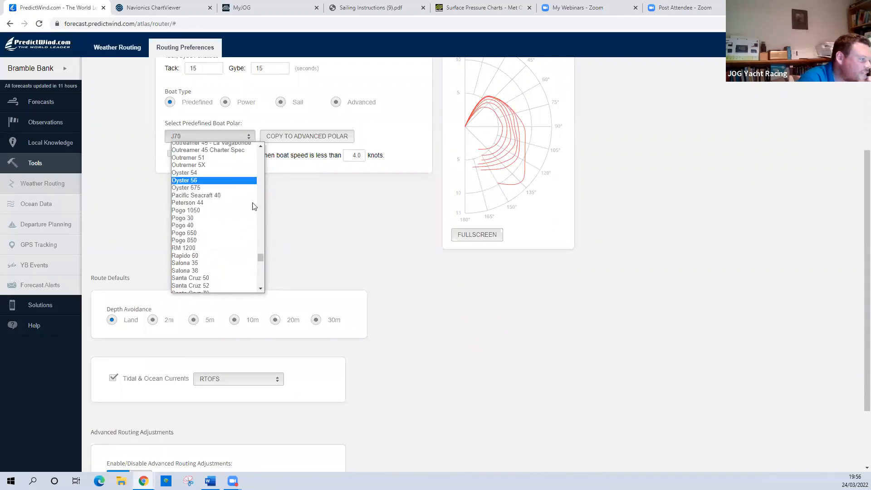
{"action": "scroll", "coordinate": [261, 258], "scroll_direction": "up", "scroll_amount": 6}
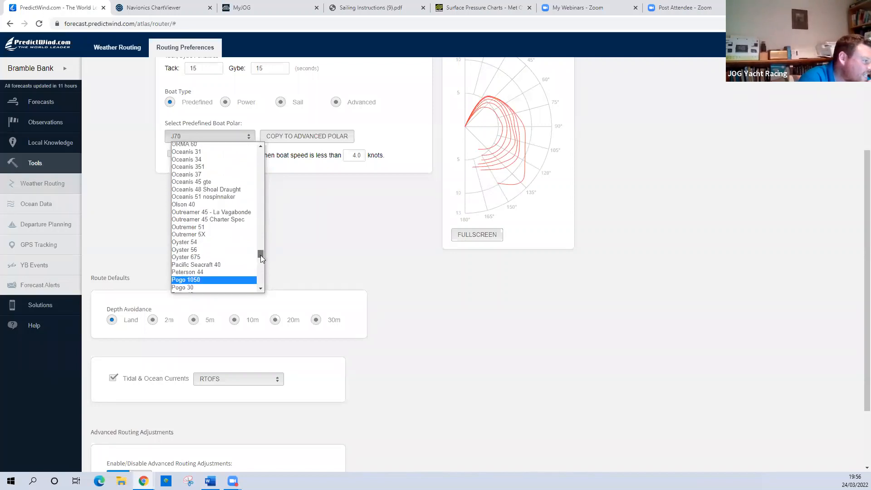
{"action": "scroll", "coordinate": [259, 259], "scroll_direction": "down", "scroll_amount": 15}
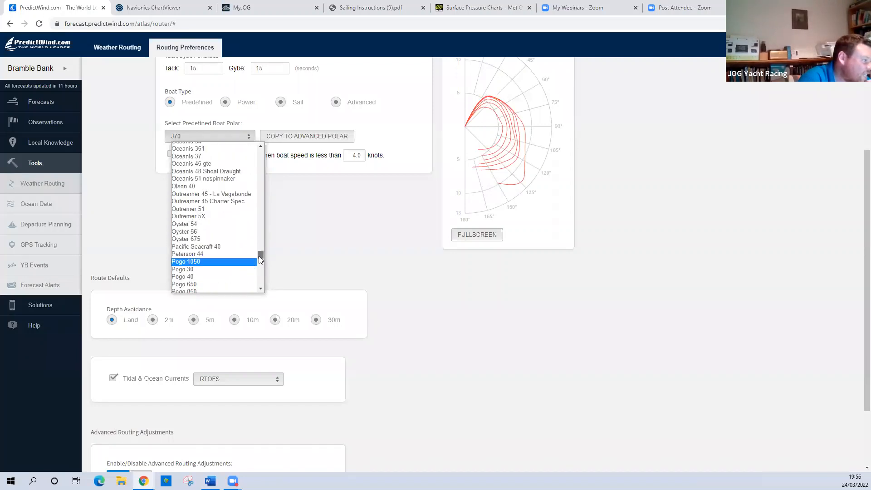
{"action": "mouse_move", "coordinate": [262, 273]}
{"action": "left_mouse_down"}
{"action": "mouse_move", "coordinate": [264, 261]}
{"action": "mouse_move", "coordinate": [267, 289]}
{"action": "left_mouse_up"}
{"action": "left_click_drag", "start_coordinate": [265, 236], "coordinate": [265, 147]}
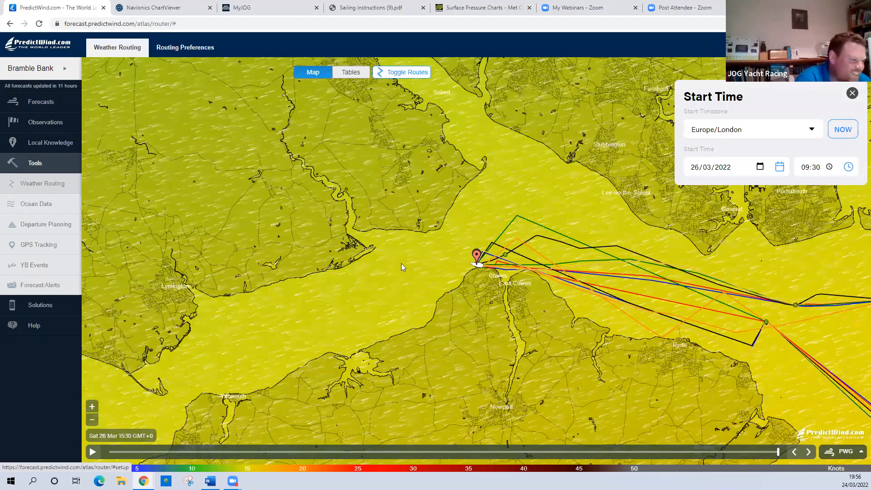
{"action": "left_click_drag", "start_coordinate": [476, 248], "coordinate": [401, 261]}
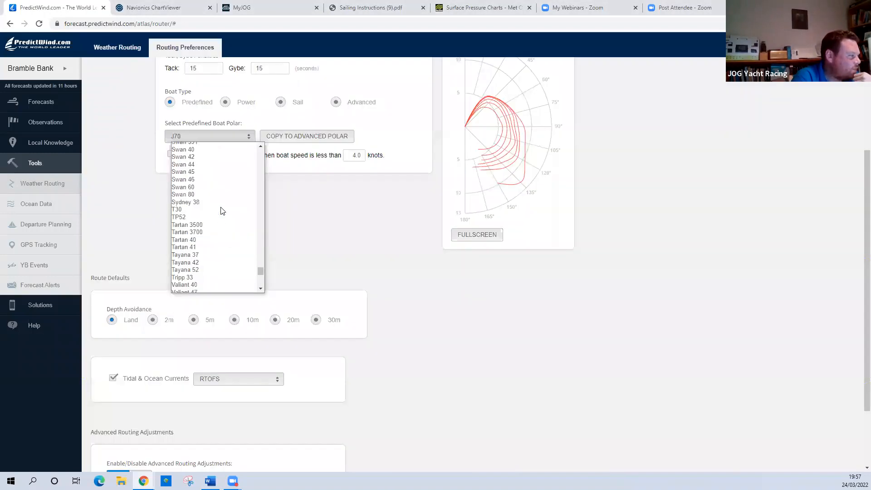
Find and choose the Sunfast 3600 predefined boat polar.
{"action": "scroll", "coordinate": [221, 204], "scroll_direction": "down", "scroll_amount": 10}
{"action": "scroll", "coordinate": [230, 172], "scroll_direction": "up", "scroll_amount": 4}
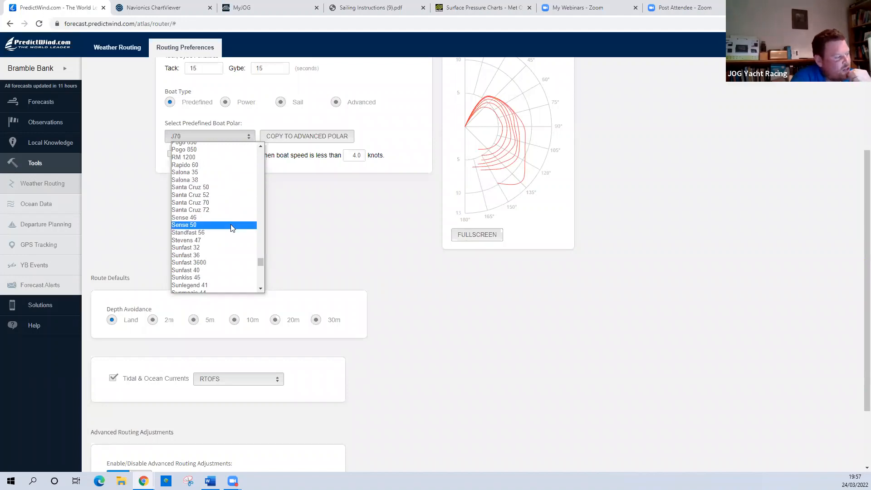
{"action": "scroll", "coordinate": [231, 224], "scroll_direction": "up", "scroll_amount": 9}
{"action": "scroll", "coordinate": [233, 229], "scroll_direction": "up", "scroll_amount": 10}
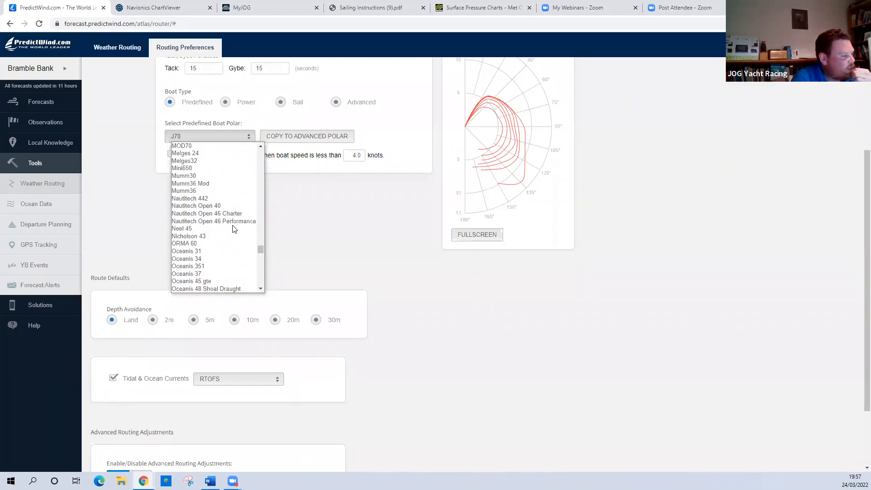
{"action": "scroll", "coordinate": [234, 227], "scroll_direction": "up", "scroll_amount": 8}
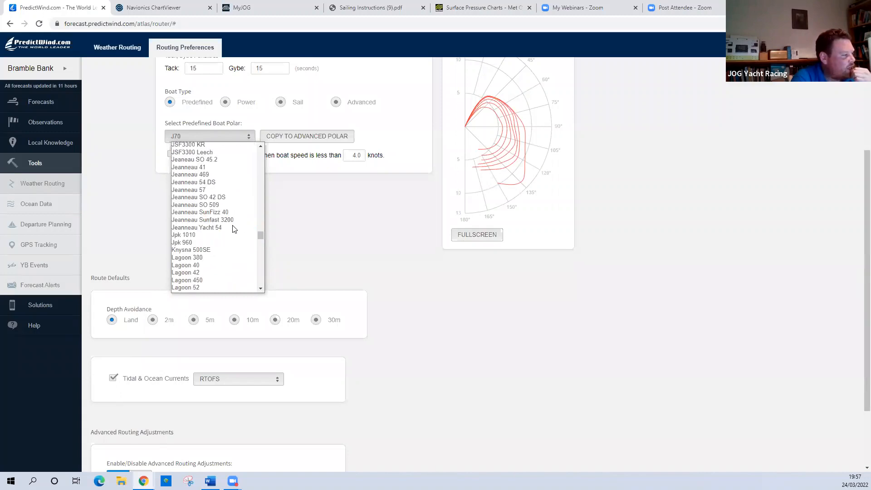
{"action": "scroll", "coordinate": [234, 219], "scroll_direction": "up", "scroll_amount": 2}
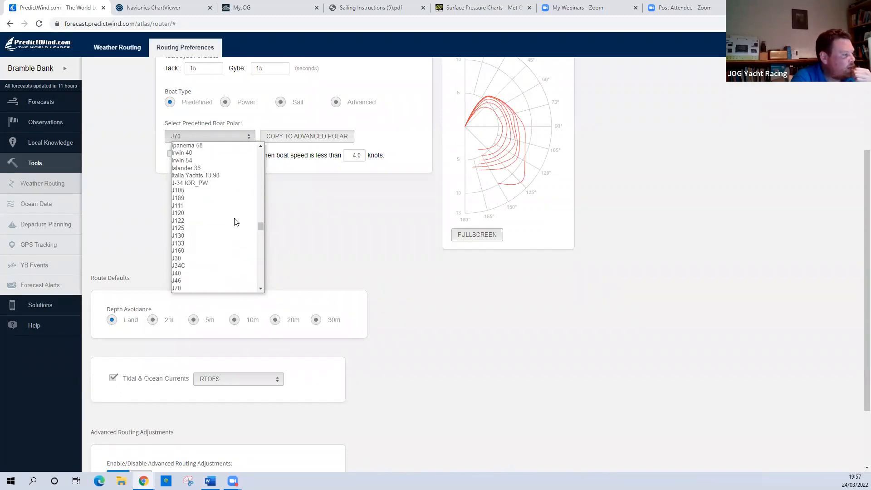
{"action": "scroll", "coordinate": [234, 219], "scroll_direction": "down", "scroll_amount": 2}
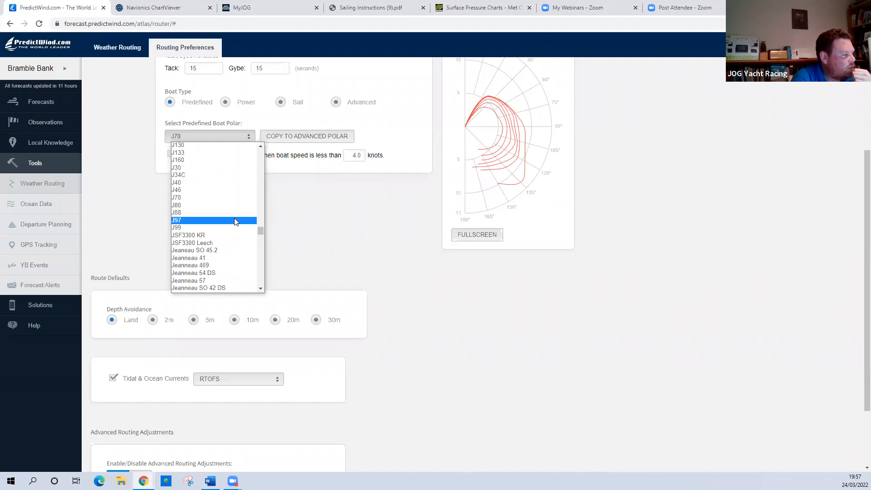
{"action": "scroll", "coordinate": [234, 221], "scroll_direction": "down", "scroll_amount": 2}
{"action": "scroll", "coordinate": [235, 222], "scroll_direction": "down", "scroll_amount": 12}
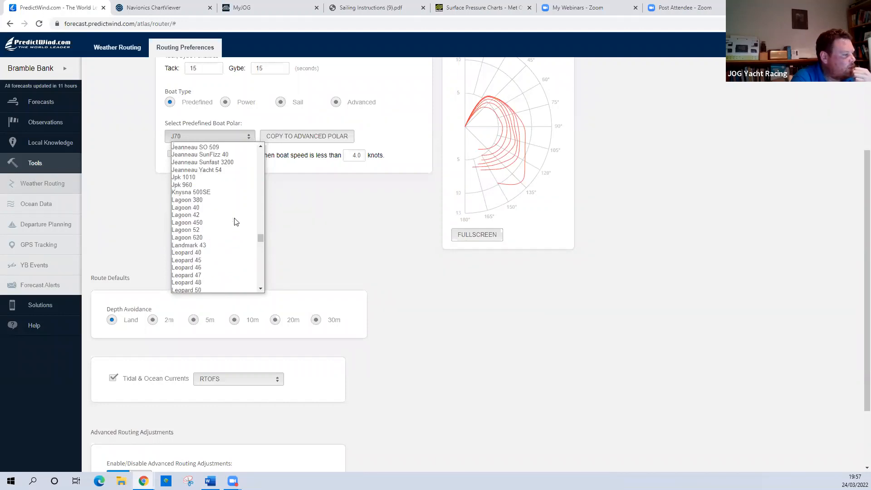
{"action": "scroll", "coordinate": [235, 222], "scroll_direction": "down", "scroll_amount": 2}
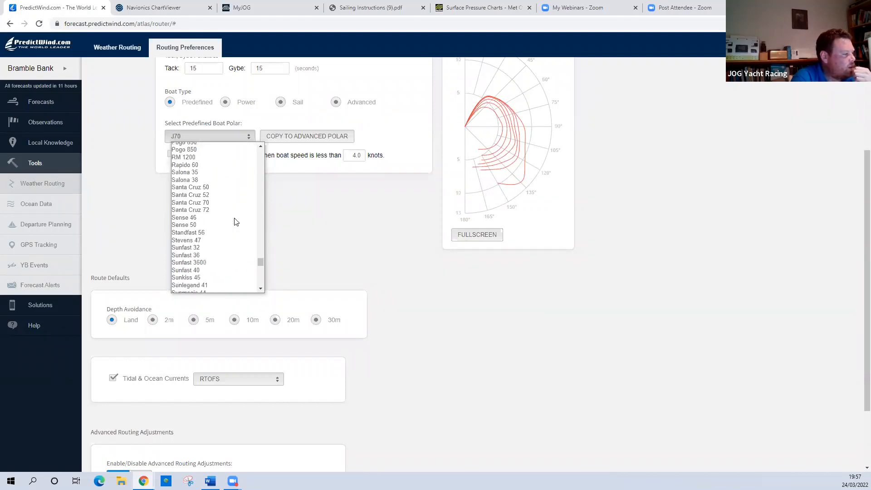
{"action": "left_click", "coordinate": [227, 263]}
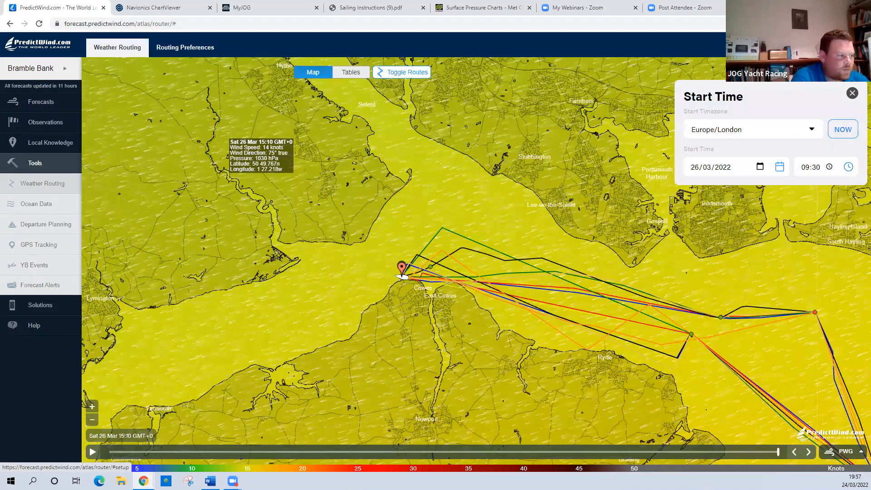
Set the start time to 10:00 on 26 March and recalculate the weather routes.
{"action": "left_click", "coordinate": [804, 167]}
{"action": "type", "text": "1000"}
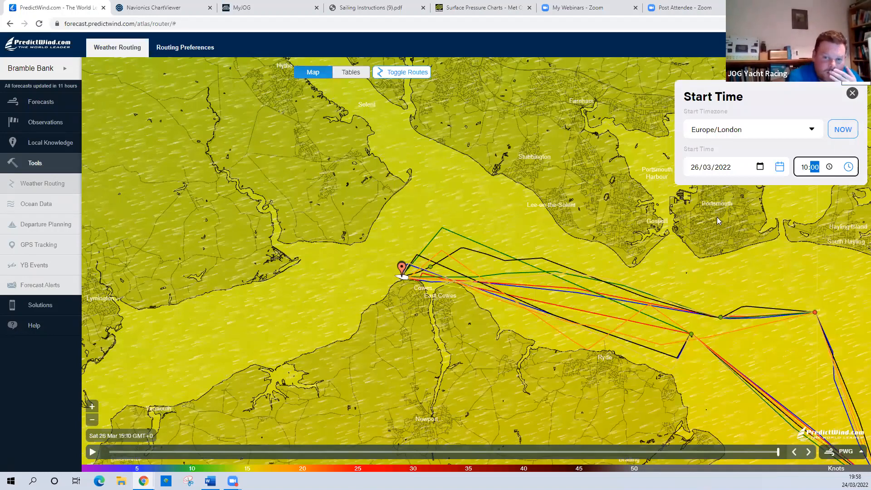
{"action": "left_click", "coordinate": [716, 221]}
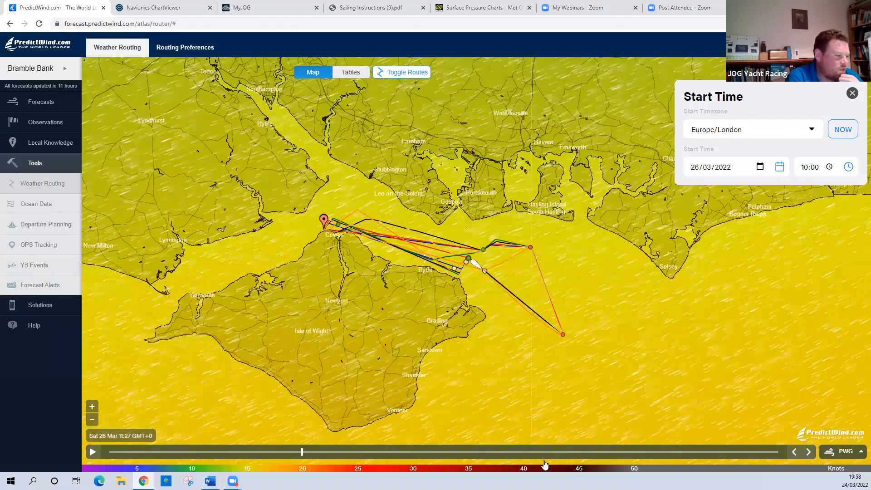
Follow the Sunfast 3600 routes around the course, advancing the time from 11:27 through 12:56 and 14:05 to 14:09.
{"action": "scroll", "coordinate": [581, 220], "scroll_direction": "up", "scroll_amount": 1}
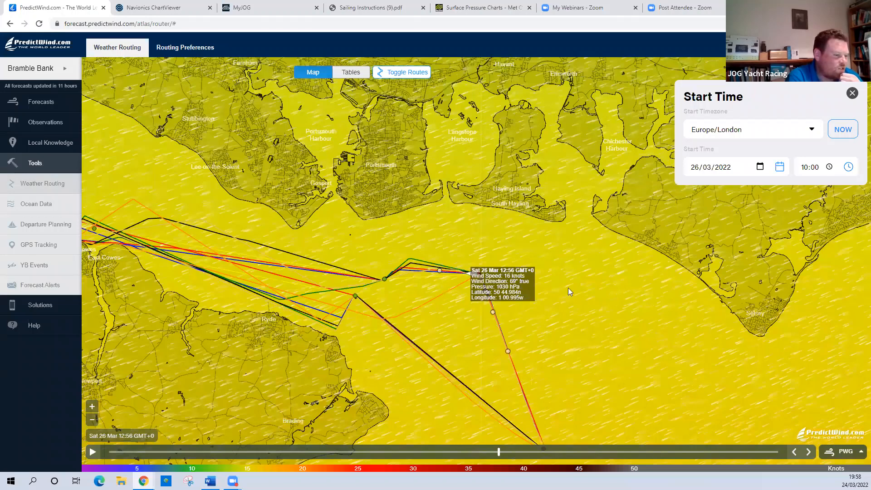
{"action": "left_click_drag", "start_coordinate": [287, 277], "coordinate": [568, 287]}
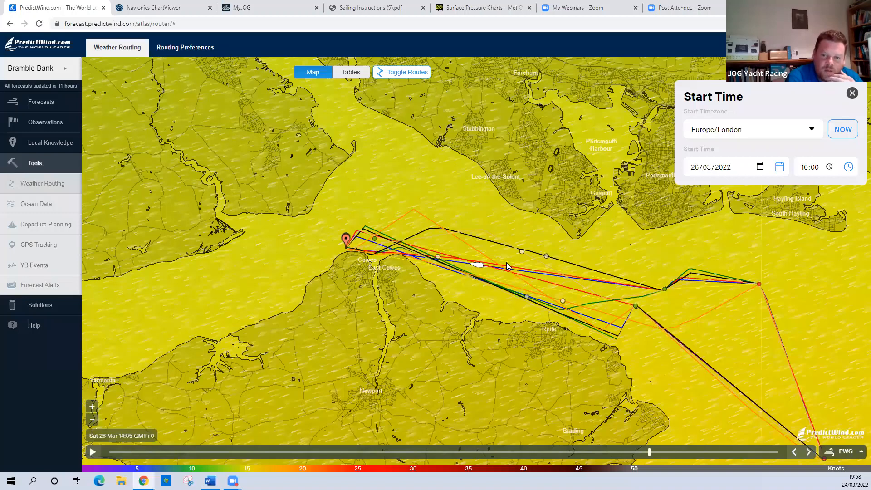
{"action": "left_click_drag", "start_coordinate": [490, 264], "coordinate": [508, 267]}
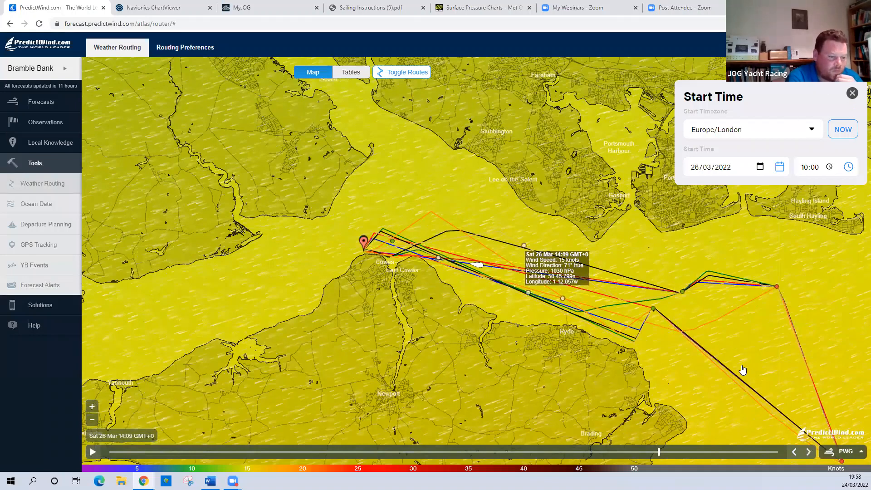
{"action": "left_click", "coordinate": [853, 94]}
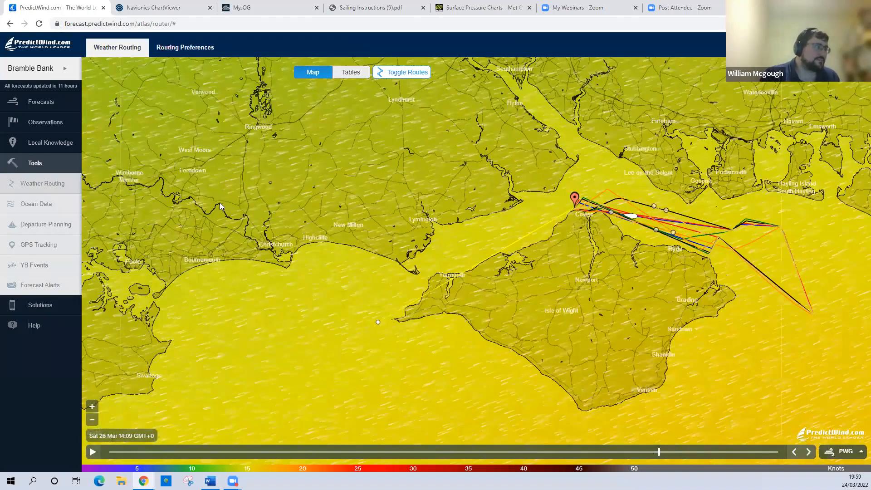
{"action": "left_click_drag", "start_coordinate": [436, 192], "coordinate": [220, 202]}
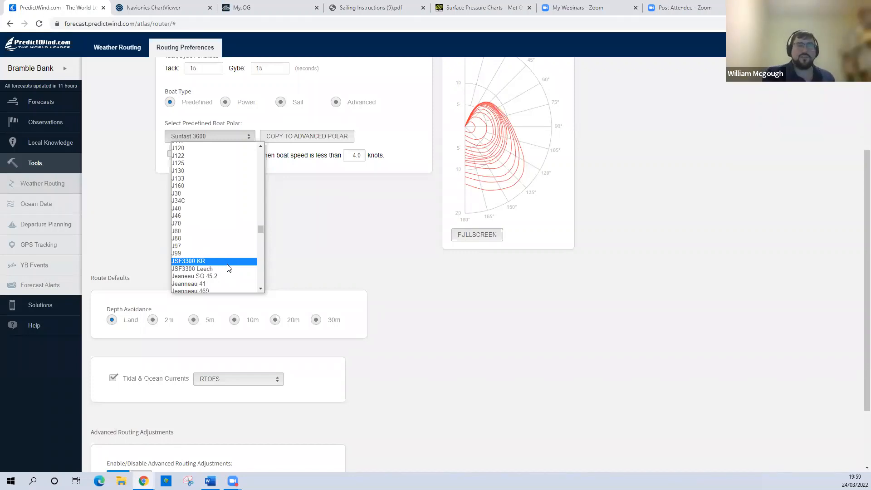
Choose the JSF3300 KR predefined boat polar and recalculate the weather routes for the 26 March 10:00 start.
{"action": "left_click", "coordinate": [229, 264]}
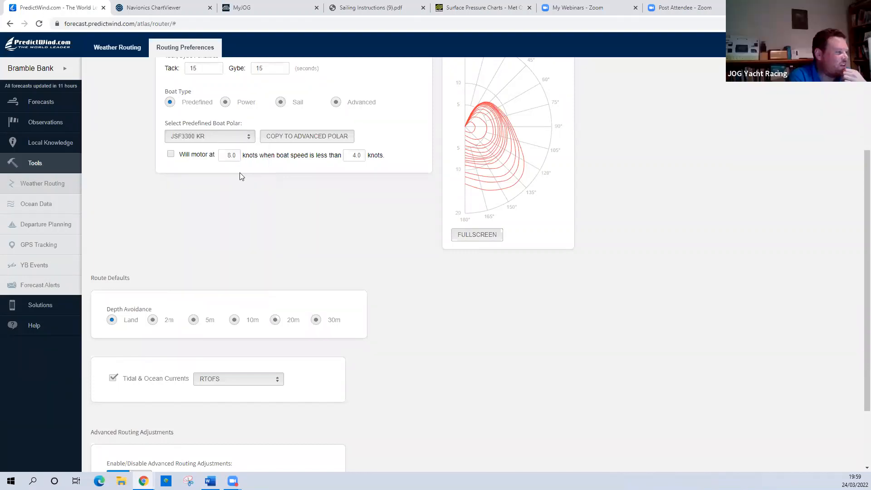
{"action": "scroll", "coordinate": [136, 51], "scroll_direction": "up", "scroll_amount": 3}
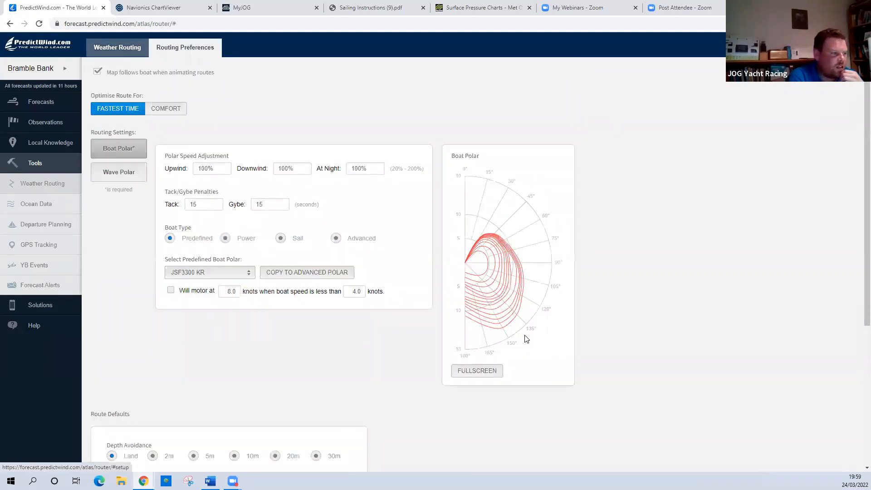
{"action": "left_click", "coordinate": [121, 48]}
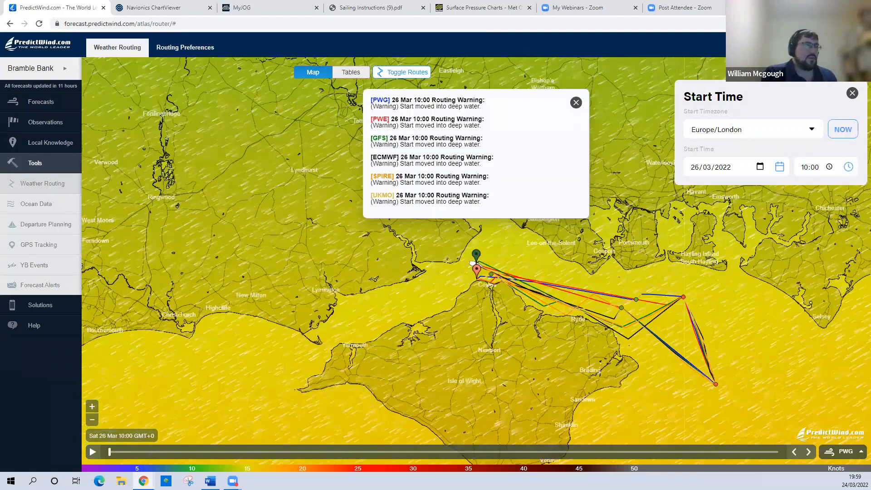
Follow the JSF3300 KR routes on the outbound leg, advancing the time through 10:16, 10:30, 10:35 and 11:06 to 11:21 on 26 March.
{"action": "left_click_drag", "start_coordinate": [110, 452], "coordinate": [146, 452]}
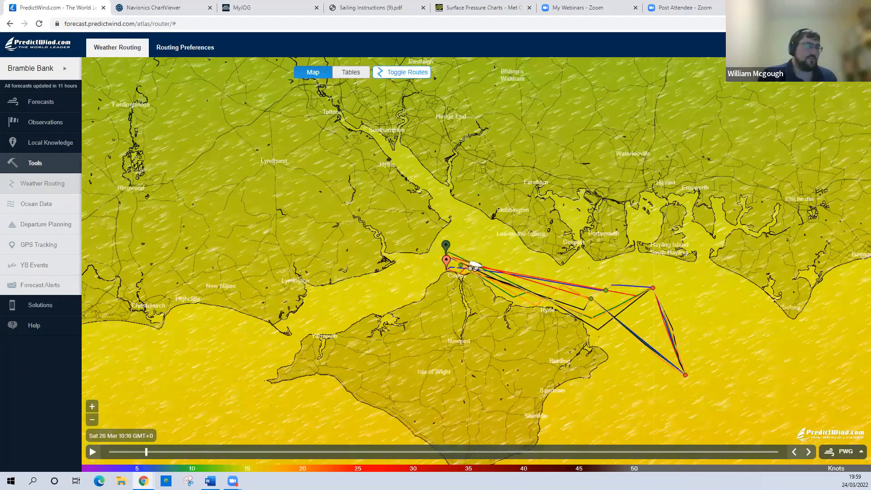
{"action": "left_click_drag", "start_coordinate": [146, 452], "coordinate": [270, 452]}
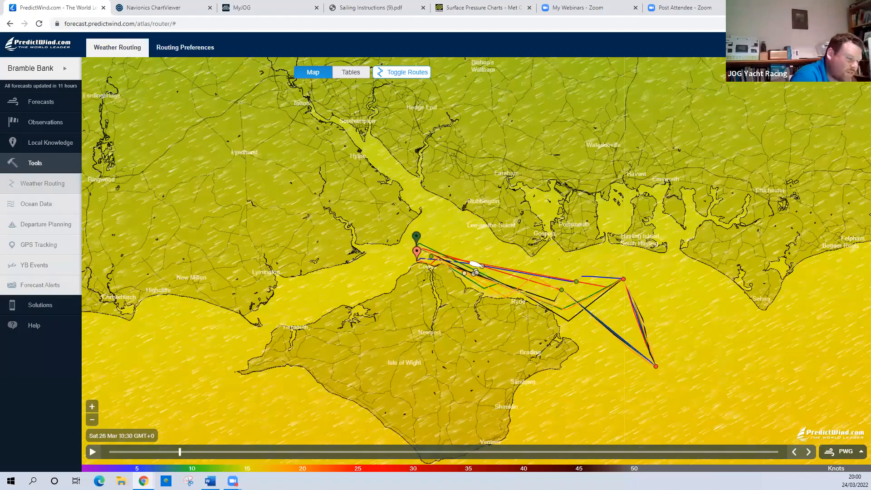
{"action": "key", "text": "Right"}
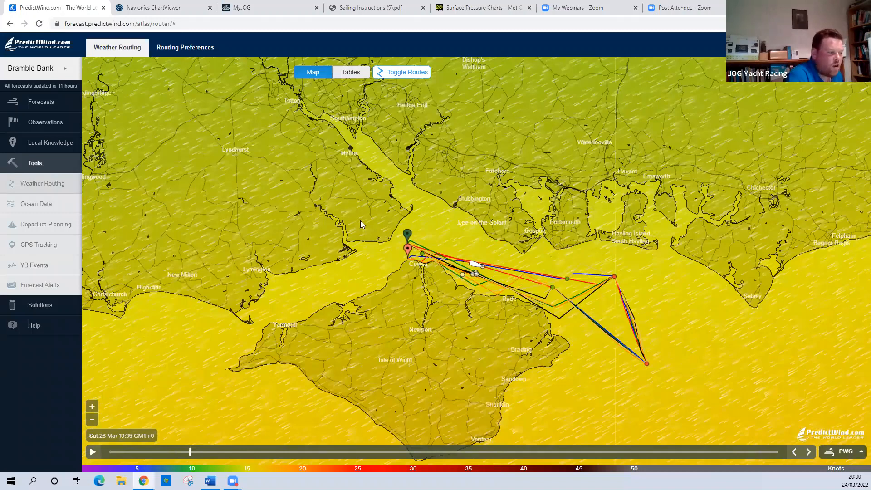
{"action": "left_click", "coordinate": [262, 452]}
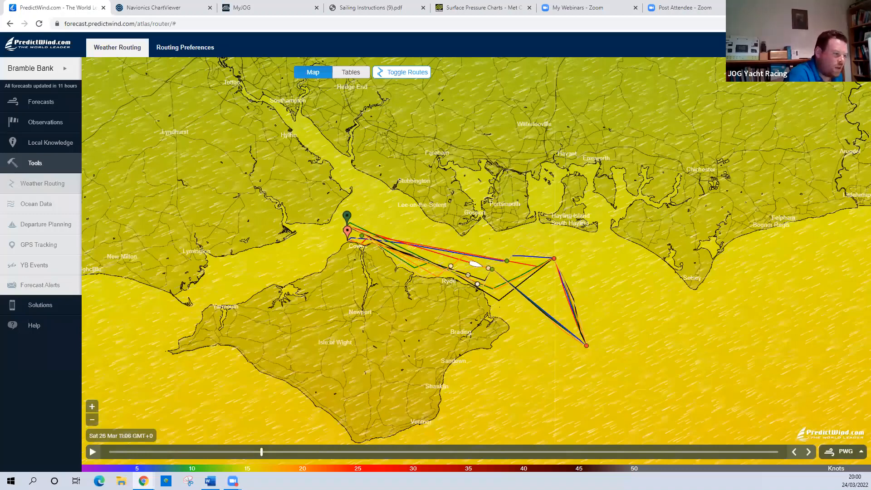
{"action": "left_click", "coordinate": [294, 452]}
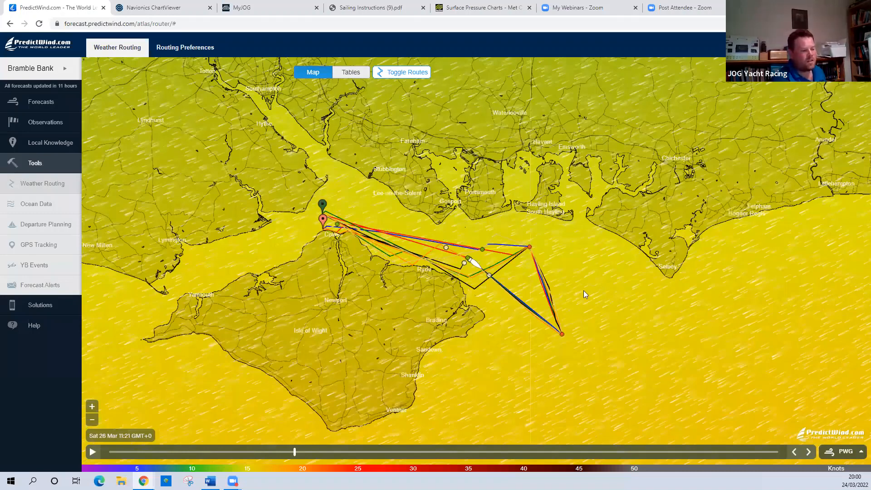
Follow the JSF3300 KR routes back to the Cowes finish, inspecting them close up at 12:45, 13:16 and 14:14.
{"action": "left_click", "coordinate": [530, 247]}
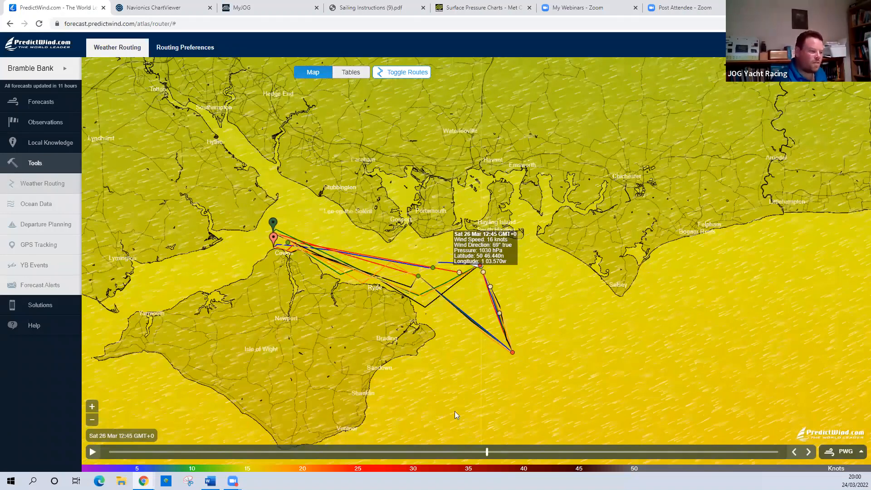
{"action": "scroll", "coordinate": [467, 272], "scroll_direction": "up", "scroll_amount": 2}
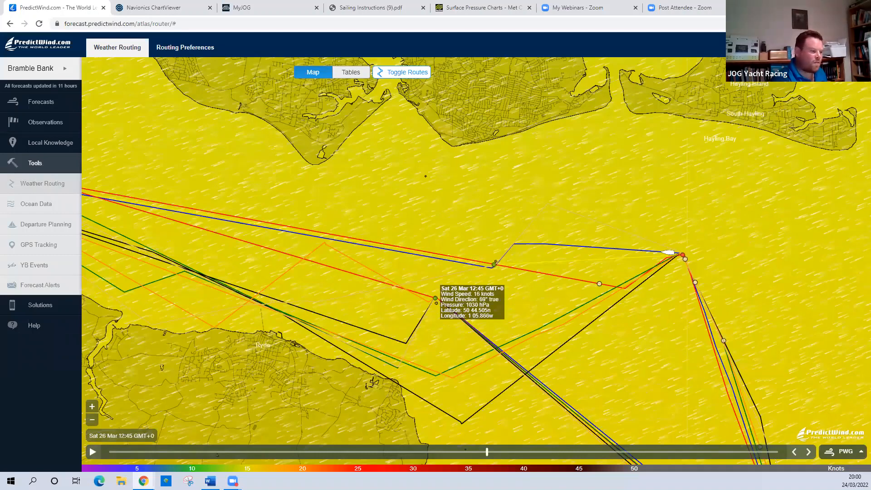
{"action": "left_click_drag", "start_coordinate": [486, 337], "coordinate": [672, 298]}
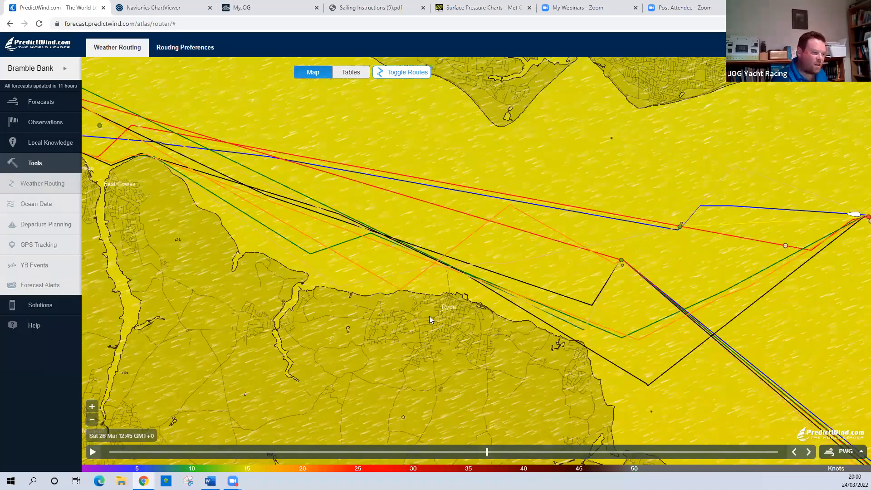
{"action": "left_click", "coordinate": [564, 453]}
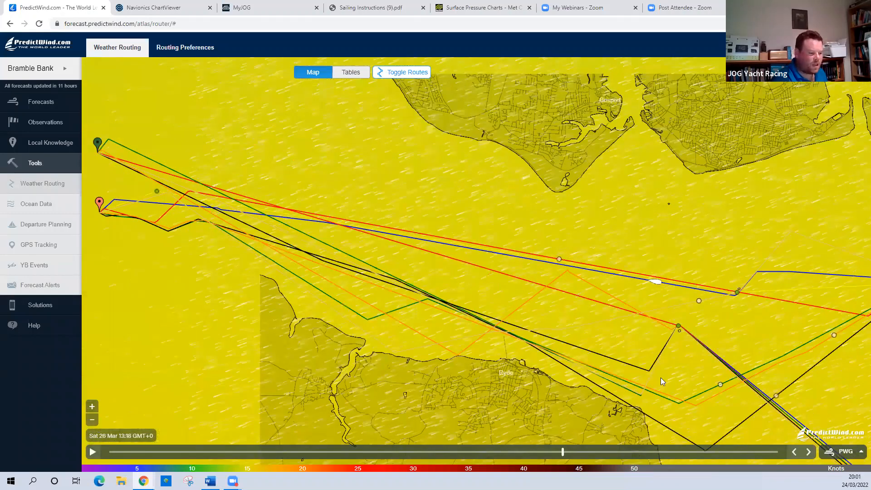
{"action": "left_click", "coordinate": [690, 460]}
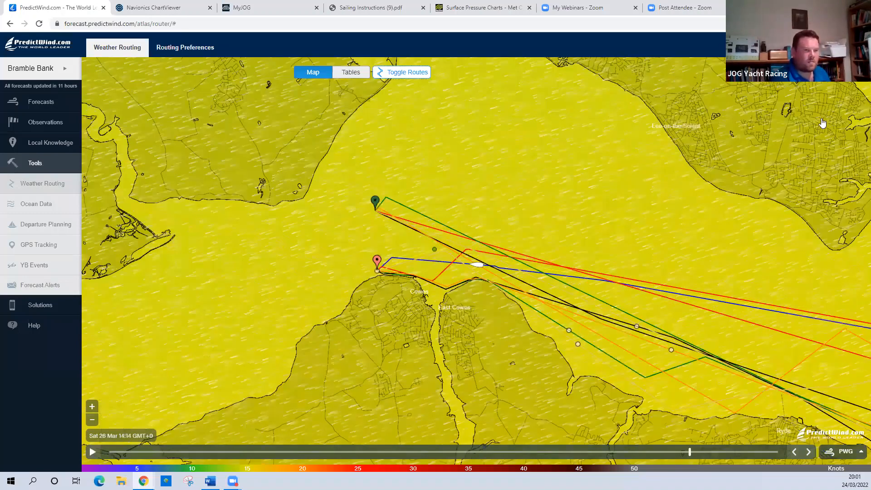
Set the routing start date to 27 March 2022 and choose the Jpk 1010 predefined boat polar.
{"action": "left_click", "coordinate": [856, 75]}
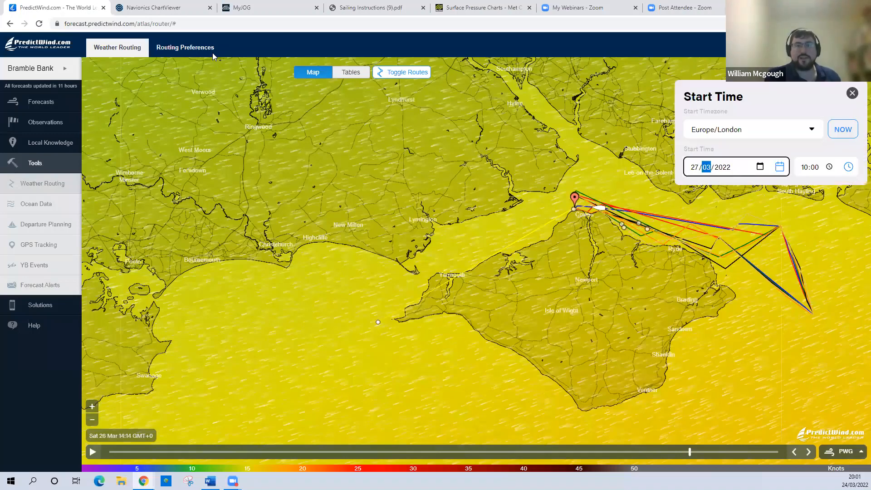
{"action": "left_click", "coordinate": [185, 47]}
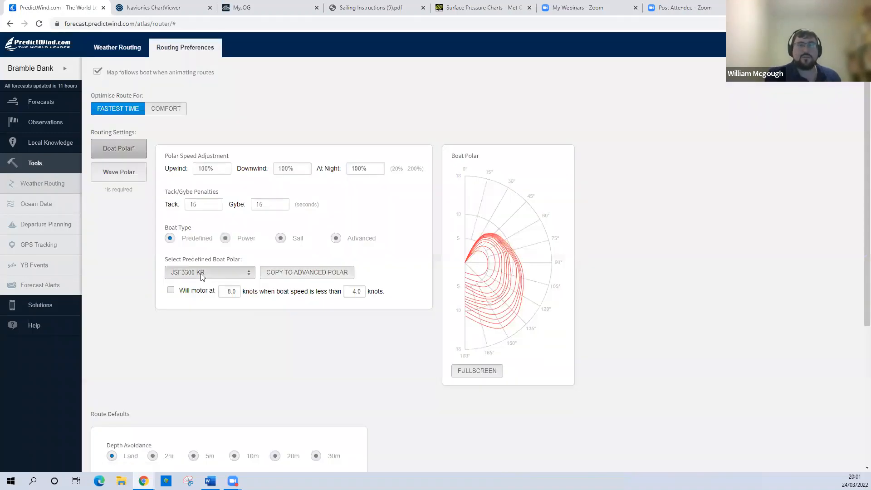
{"action": "left_click", "coordinate": [204, 272]}
{"action": "scroll", "coordinate": [224, 347], "scroll_direction": "down", "scroll_amount": 3}
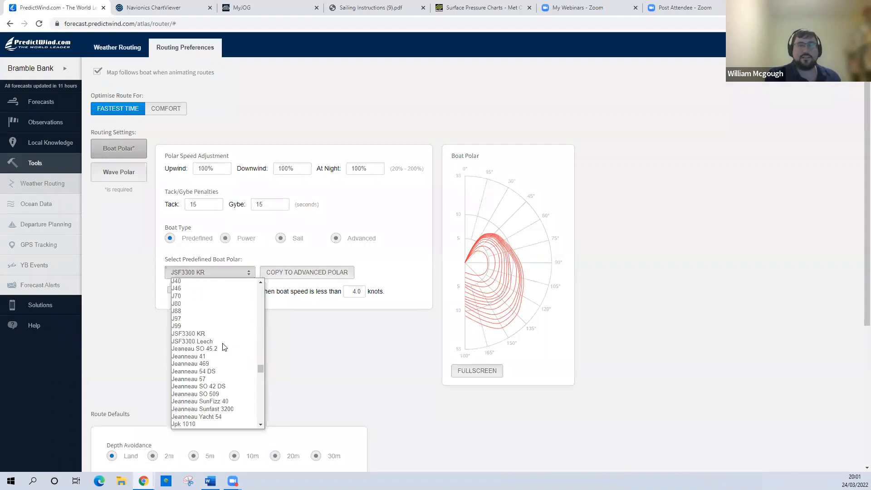
{"action": "scroll", "coordinate": [224, 348], "scroll_direction": "down", "scroll_amount": 3}
{"action": "left_click", "coordinate": [211, 331]}
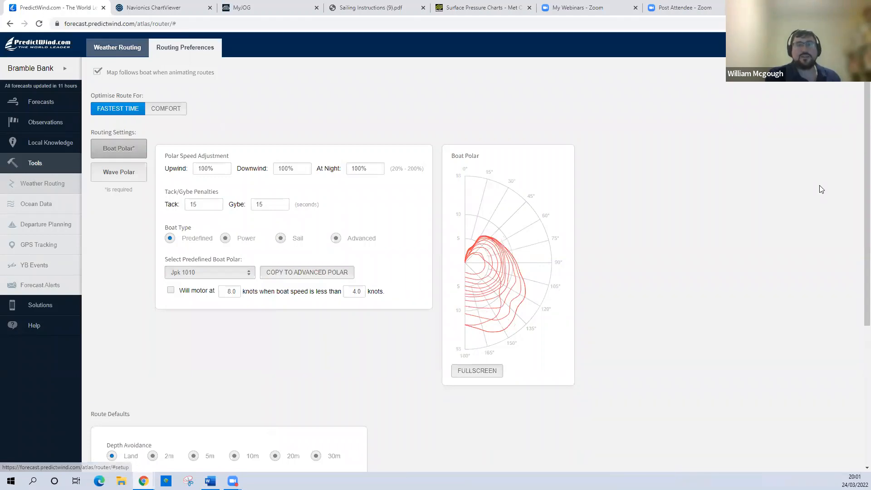
Open the Bramble Bank forecast validation tables and review the 7-day wind speed and direction error rankings by model.
{"action": "key", "text": "alt+Left"}
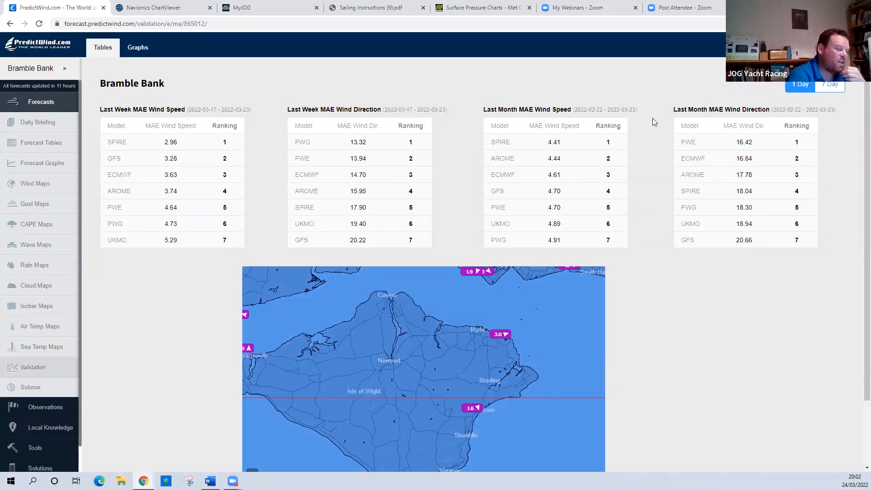
{"action": "left_click", "coordinate": [830, 85]}
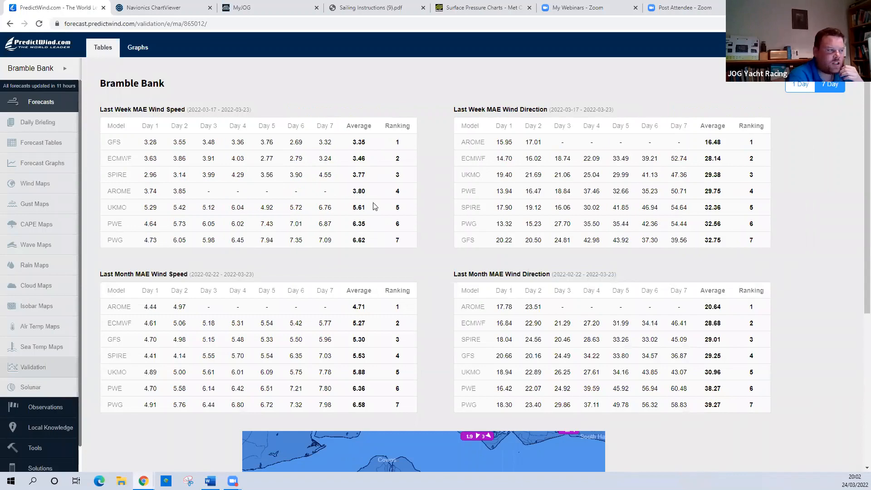
{"action": "scroll", "coordinate": [195, 140], "scroll_direction": "down", "scroll_amount": 1}
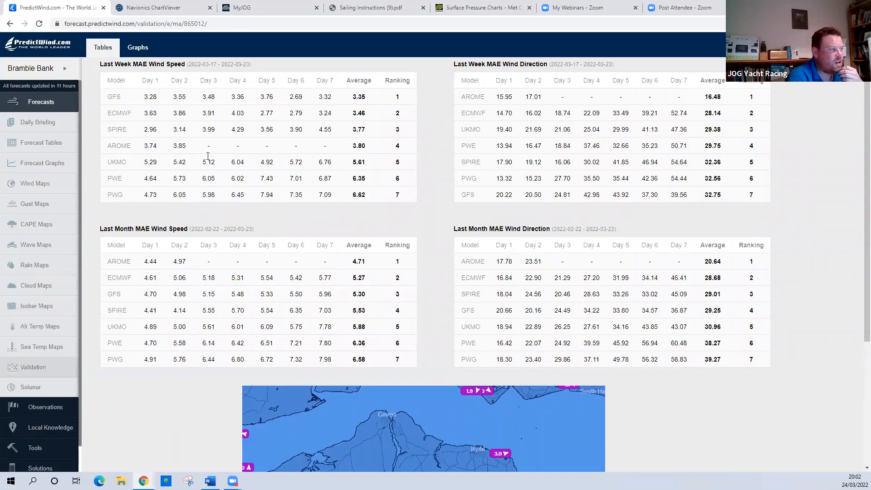
{"action": "scroll", "coordinate": [121, 126], "scroll_direction": "up", "scroll_amount": 1}
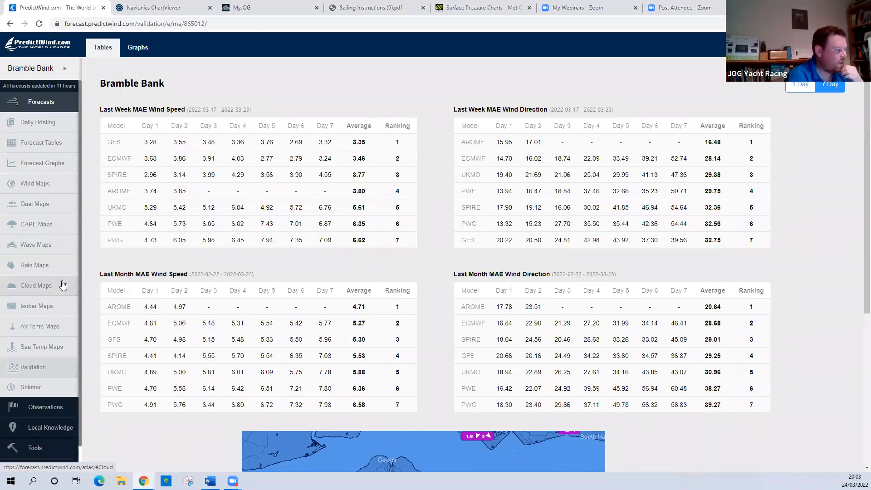
Return to weather routing and bring up the route calculation for the 27 March race.
{"action": "scroll", "coordinate": [63, 286], "scroll_direction": "down", "scroll_amount": 2}
{"action": "left_click", "coordinate": [50, 421]}
{"action": "left_click", "coordinate": [45, 183]}
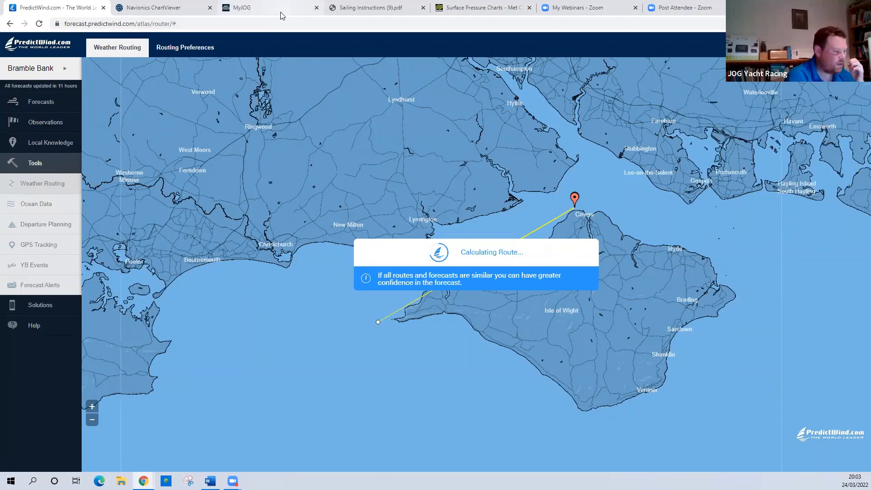
Open the sailing instructions for the Sunday 27 March Great Escape race and review the class start times.
{"action": "left_click", "coordinate": [282, 15]}
{"action": "left_click", "coordinate": [287, 386]}
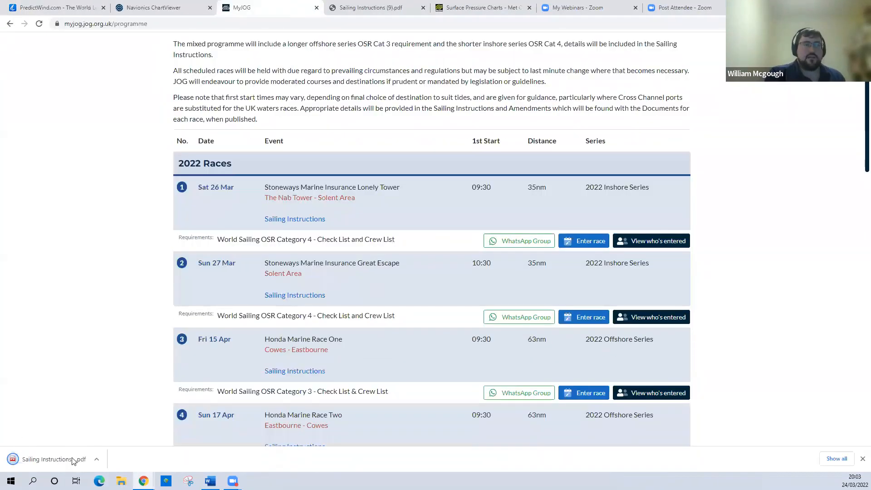
{"action": "left_click", "coordinate": [68, 463]}
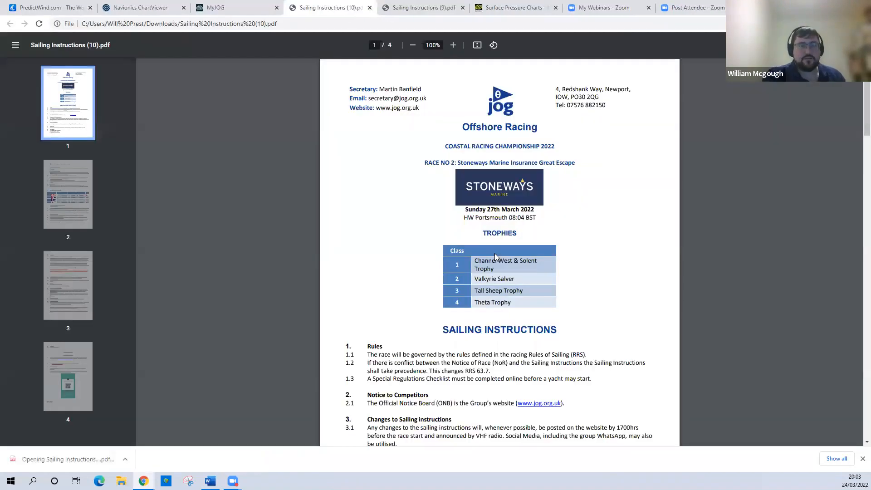
{"action": "scroll", "coordinate": [644, 290], "scroll_direction": "down", "scroll_amount": 12}
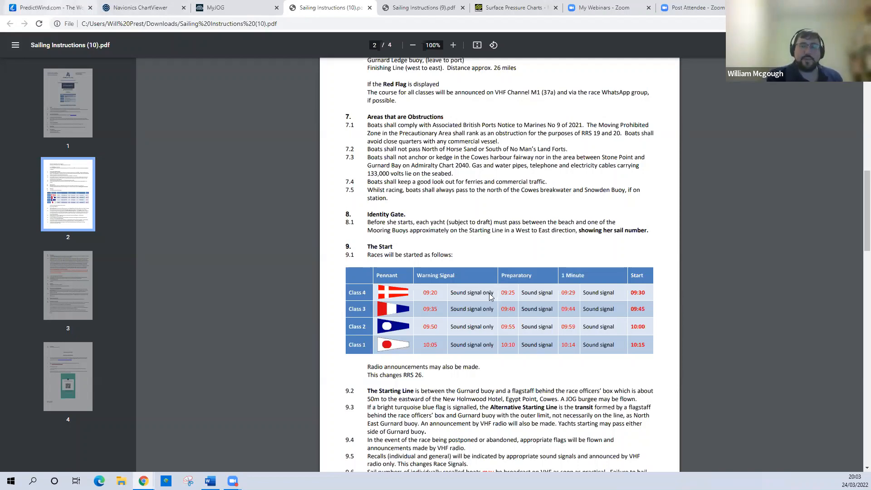
Return to the weather routes and follow the Jpk 1010 tracks, advancing the time through 11:33, 11:45, 12:47 and 13:29 to 14:28.
{"action": "key", "text": "ctrl+1"}
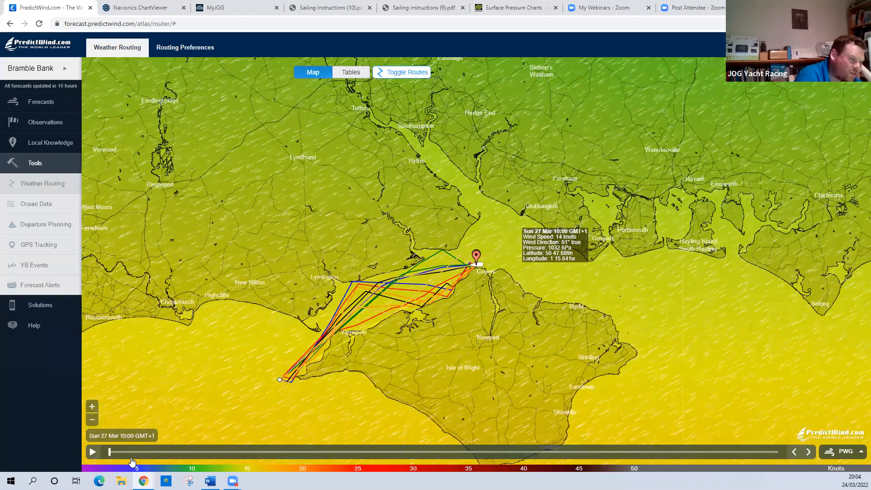
{"action": "left_click_drag", "start_coordinate": [132, 459], "coordinate": [136, 460]}
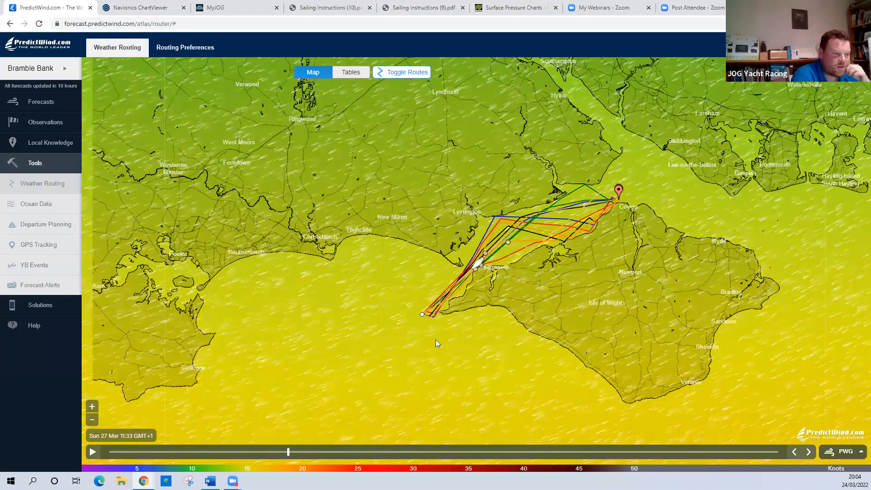
{"action": "left_click", "coordinate": [311, 453]}
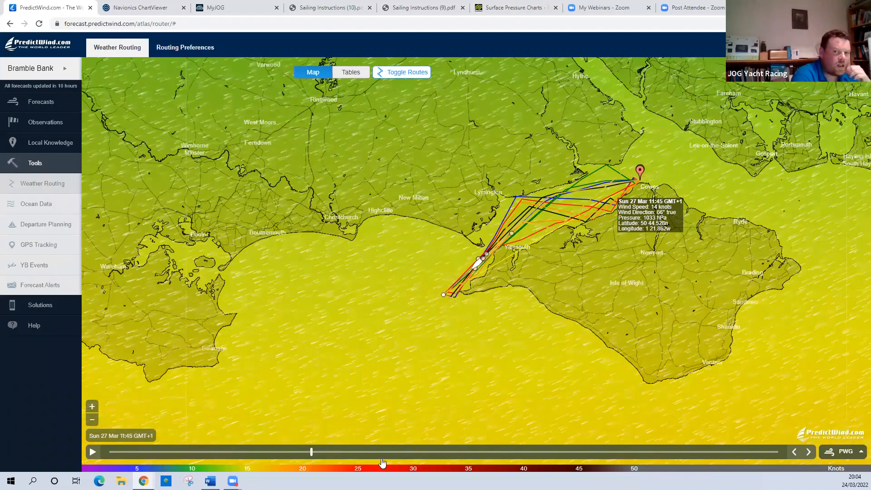
{"action": "left_click", "coordinate": [430, 448]}
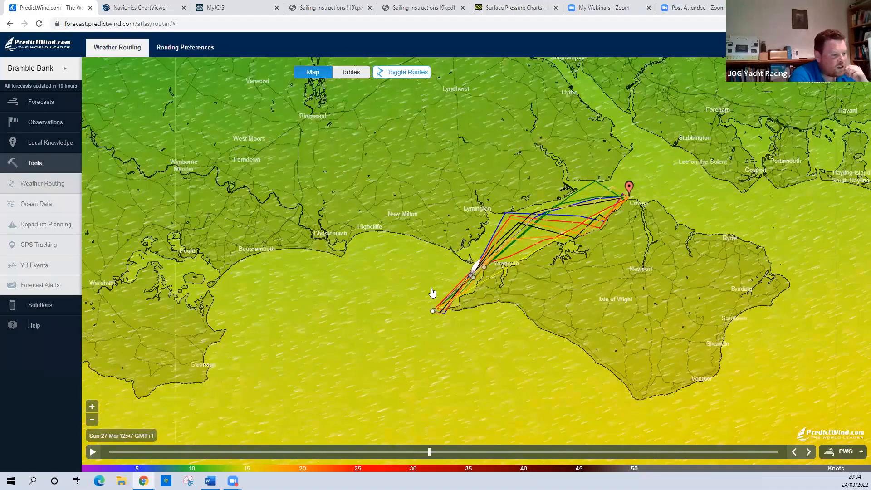
{"action": "left_click", "coordinate": [513, 260]}
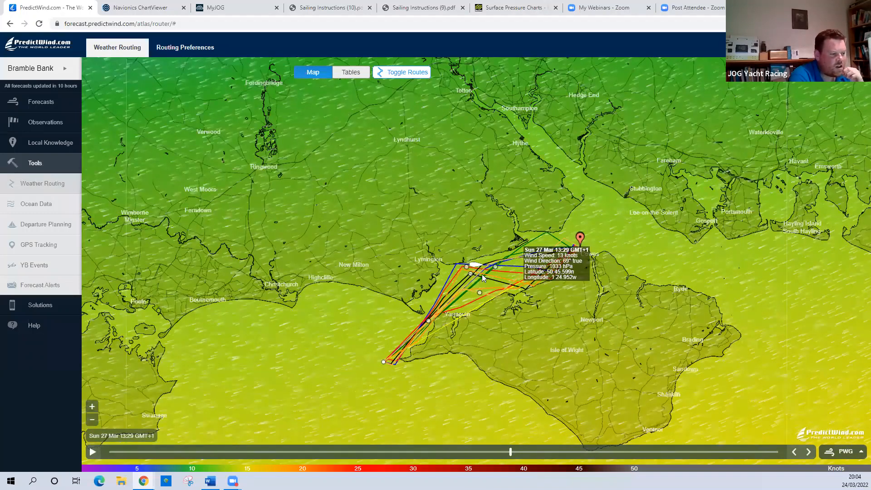
{"action": "left_click", "coordinate": [487, 274]}
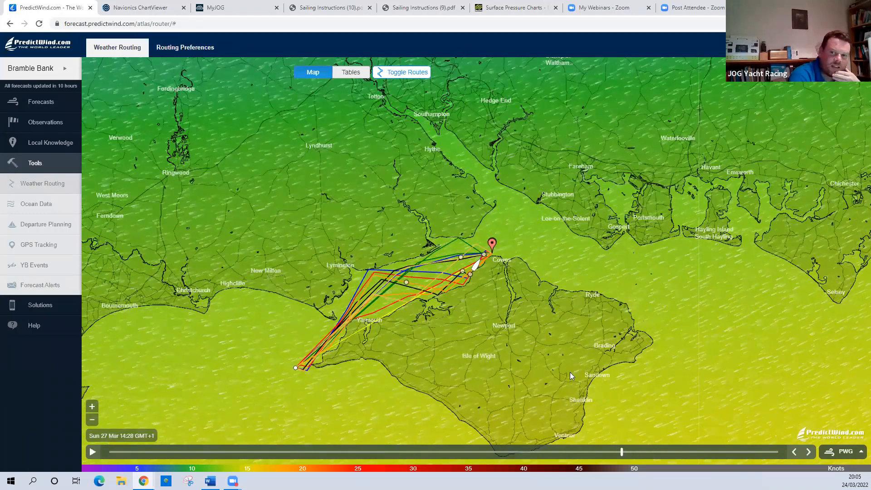
Choose the J109 predefined boat polar and recalculate the weather routes for the 27 March 10:00 start.
{"action": "mouse_move", "coordinate": [569, 372]}
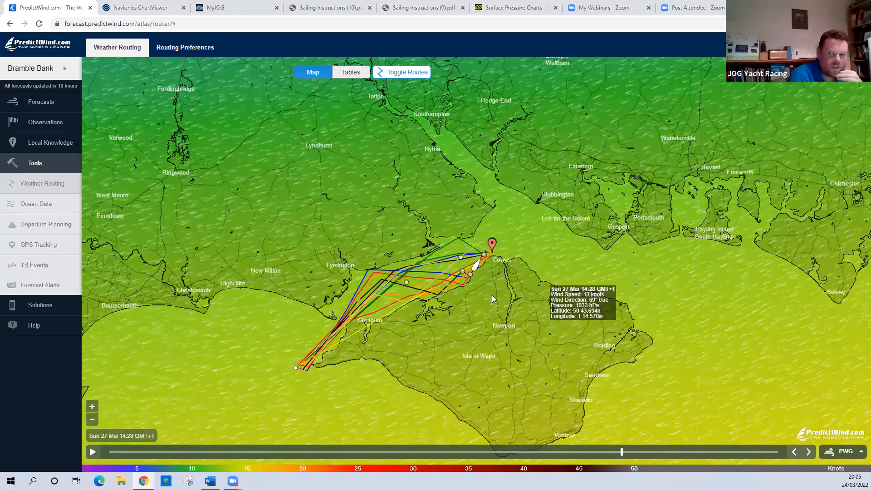
{"action": "left_click", "coordinate": [193, 50]}
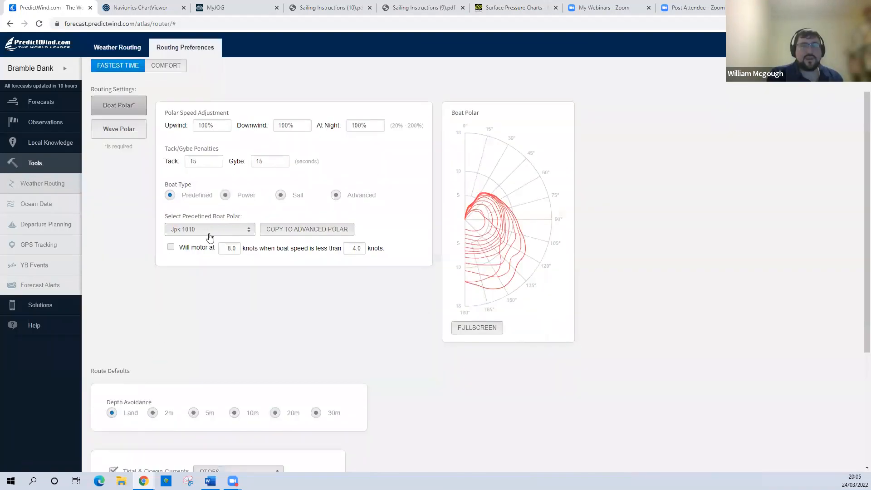
{"action": "left_click", "coordinate": [213, 229]}
{"action": "scroll", "coordinate": [209, 272], "scroll_direction": "up", "scroll_amount": 2}
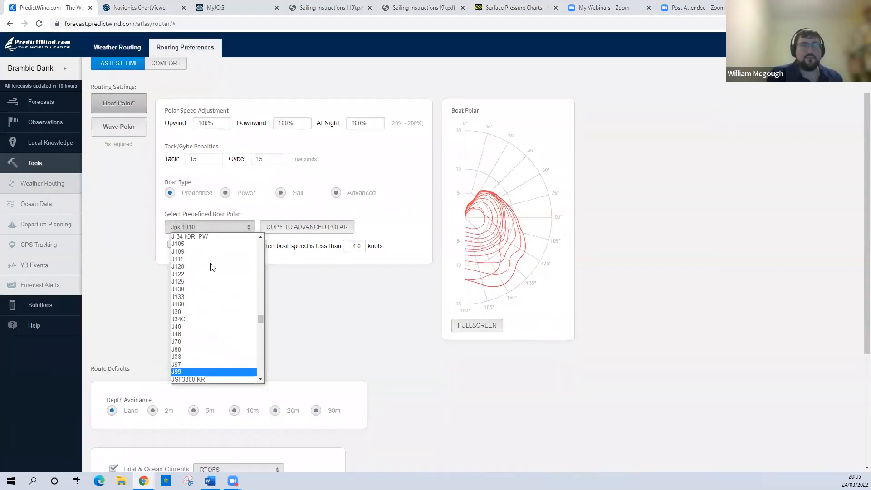
{"action": "left_click", "coordinate": [208, 252]}
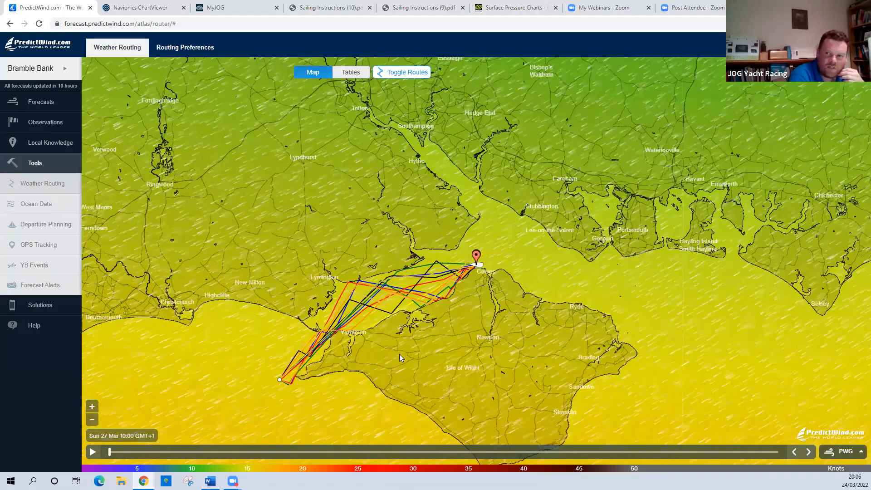
Follow the J109 route tracks along the race course, checking the boats' positions at 11:09 and 10:50.
{"action": "mouse_move", "coordinate": [398, 357]}
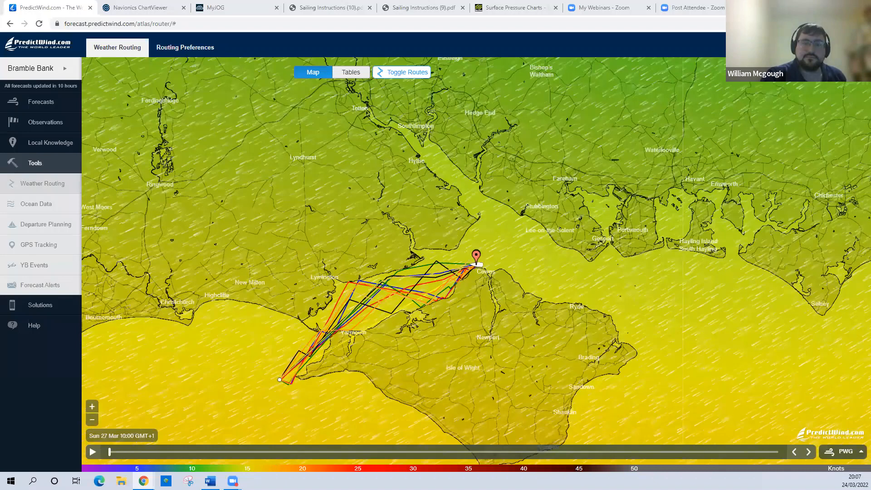
{"action": "left_click", "coordinate": [252, 452]}
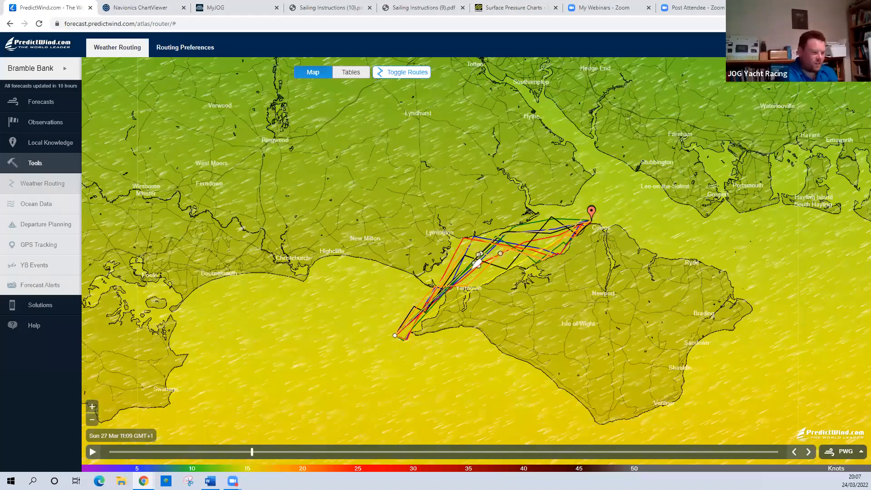
{"action": "key", "text": "Right"}
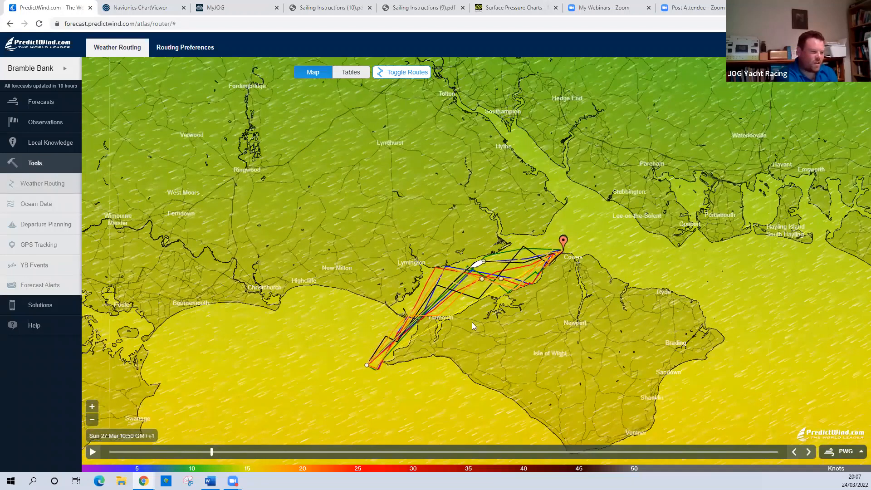
{"action": "left_click", "coordinate": [174, 452]}
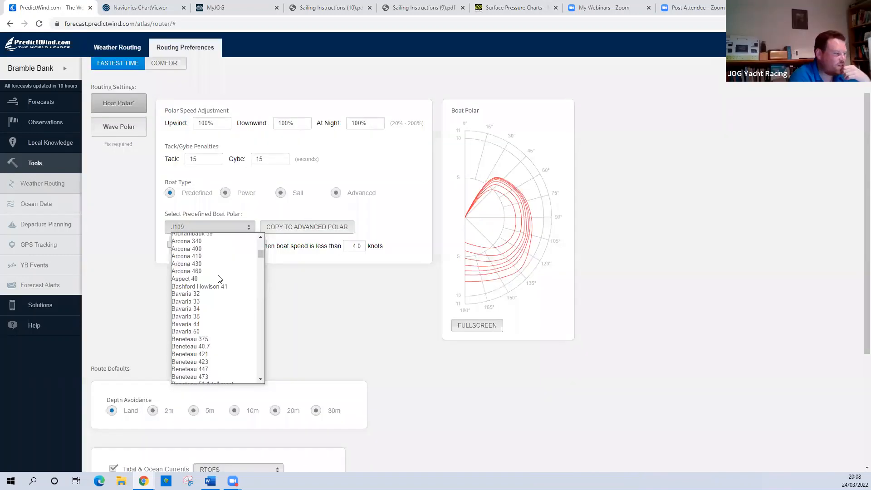
Choose the Albin Express 26 predefined boat polar and recalculate the weather routes for a 27 March 09:30 start.
{"action": "scroll", "coordinate": [220, 278], "scroll_direction": "up", "scroll_amount": 3}
{"action": "scroll", "coordinate": [219, 278], "scroll_direction": "up", "scroll_amount": 10}
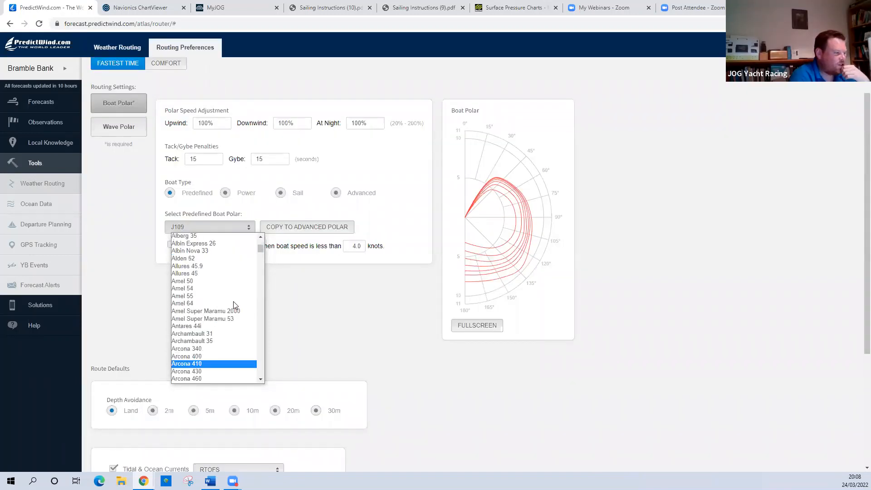
{"action": "left_click", "coordinate": [229, 246]}
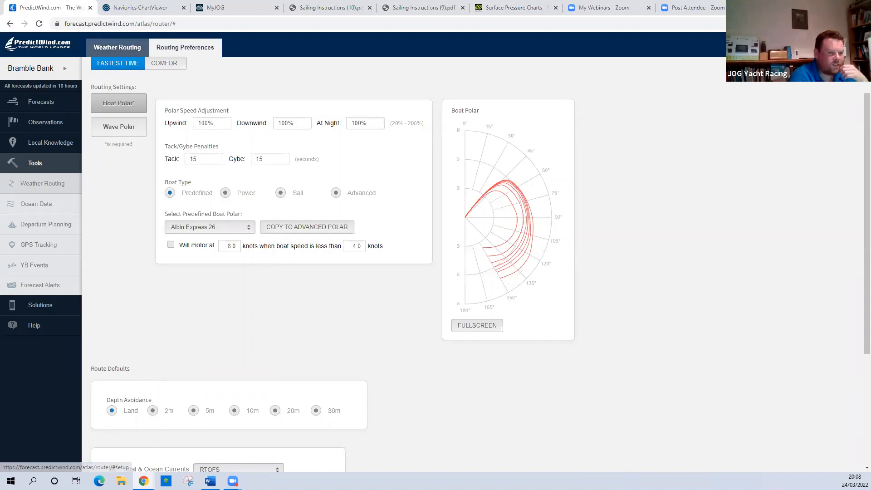
{"action": "left_click", "coordinate": [117, 47]}
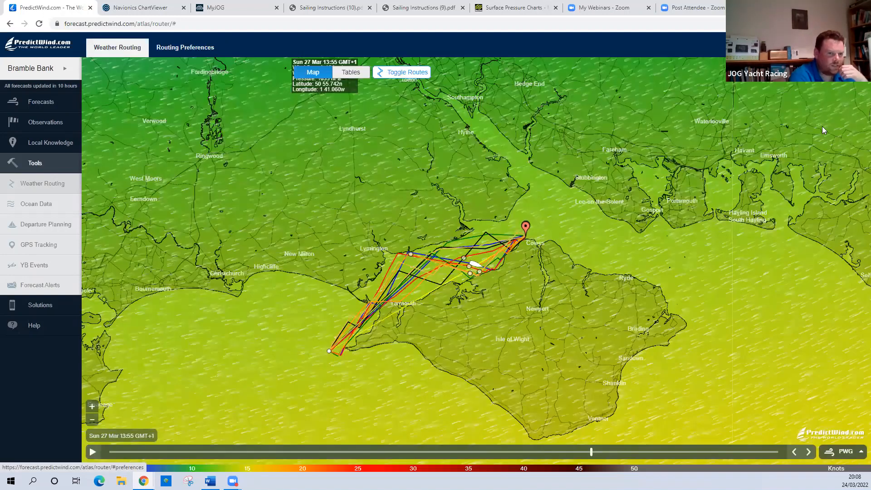
{"action": "left_click", "coordinate": [853, 72]}
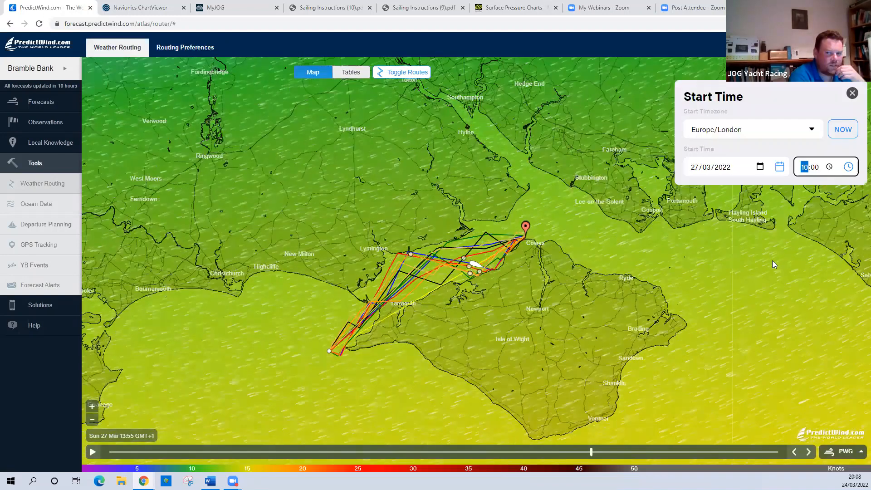
{"action": "left_click", "coordinate": [688, 262]}
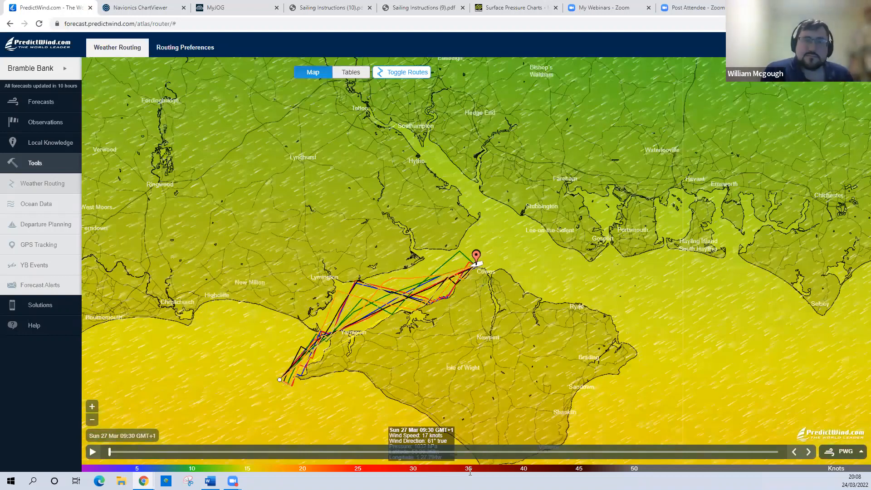
Follow the Albin Express 26 tracks through 14:24 towards the finish, review its boat polar and return to the weather routes.
{"action": "left_click", "coordinate": [285, 452]}
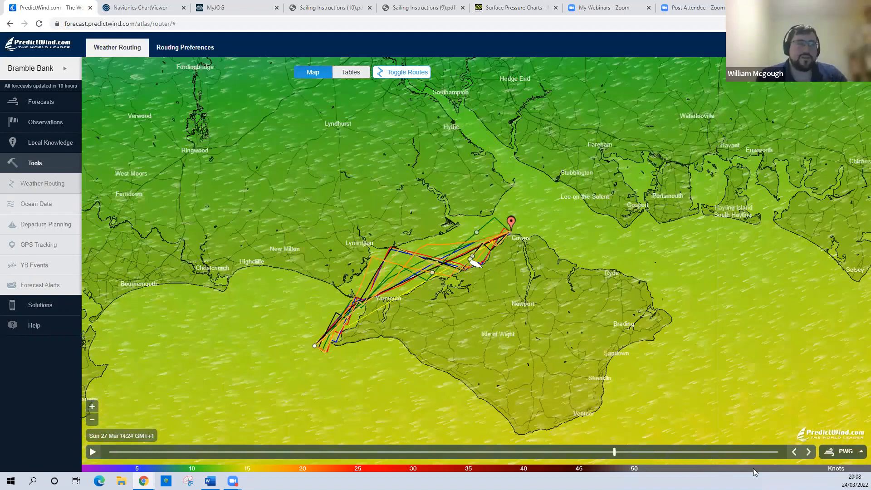
{"action": "left_click", "coordinate": [809, 452]}
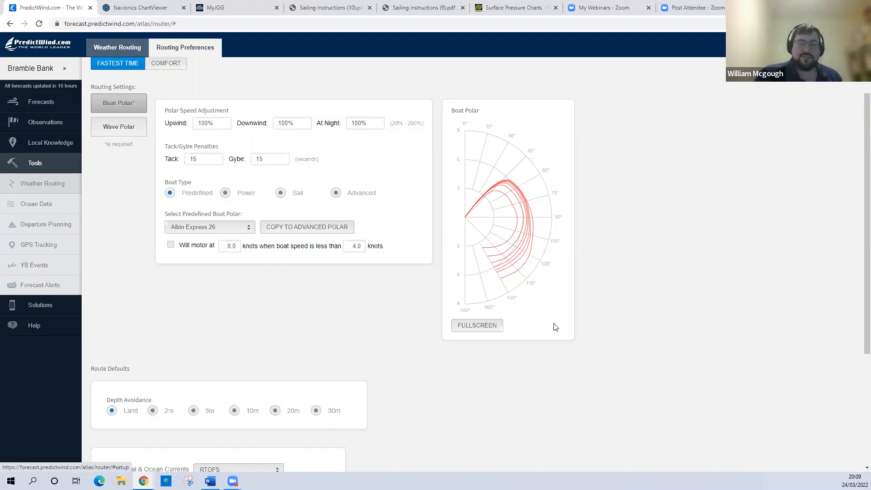
{"action": "left_click", "coordinate": [118, 47]}
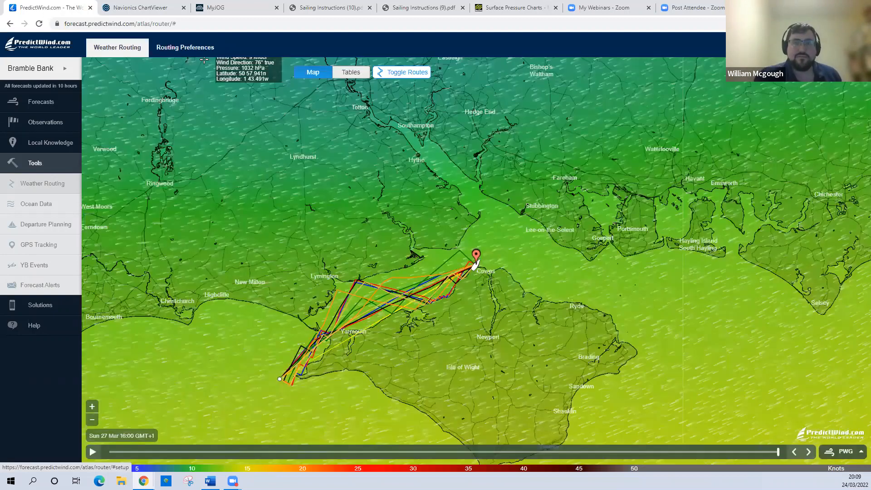